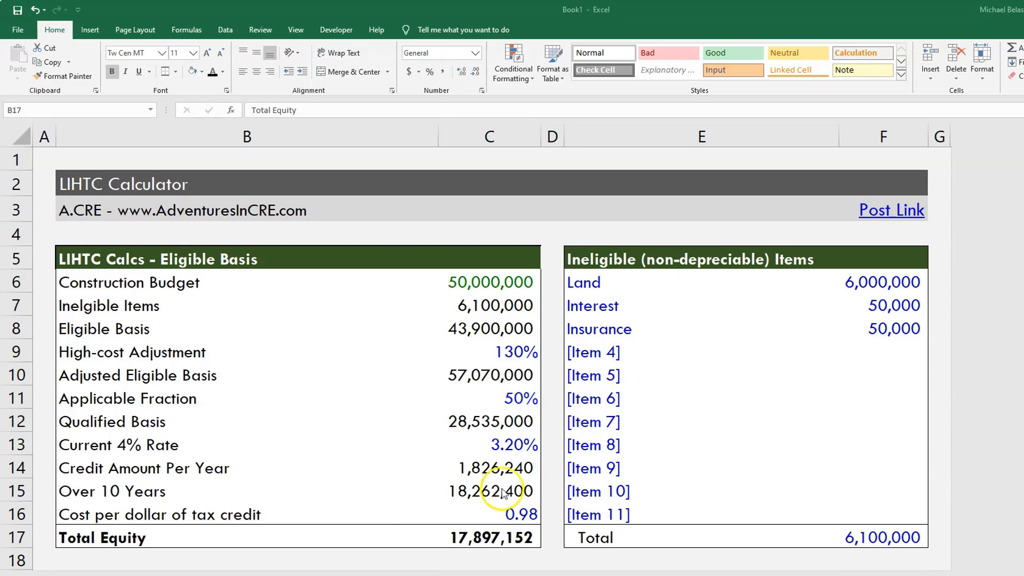
Examine the calculator's title and the row labels from Construction Budget down to High-cost Adjustment
{"action": "left_click", "coordinate": [115, 187]}
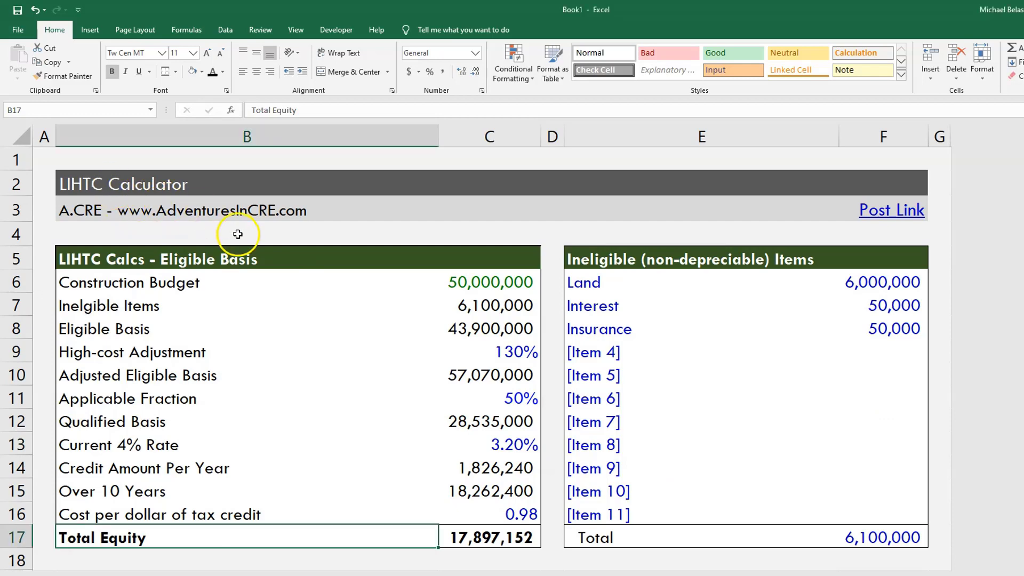
{"action": "left_click", "coordinate": [88, 184]}
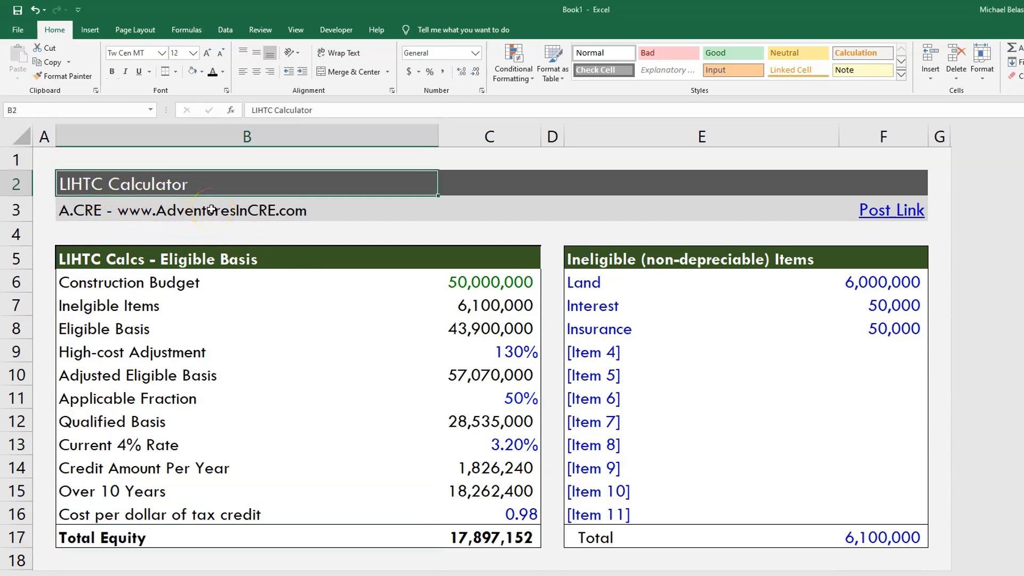
{"action": "key", "text": "Down"}
{"action": "key", "text": "Down"}
{"action": "key", "text": "Down"}
{"action": "key", "text": "Down"}
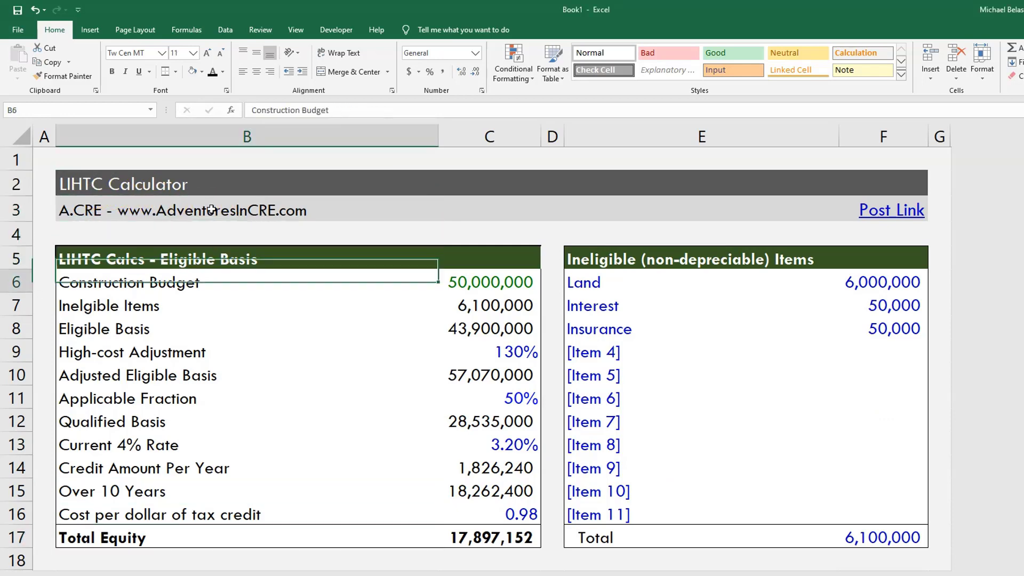
{"action": "key", "text": "Down"}
{"action": "key", "text": "Down"}
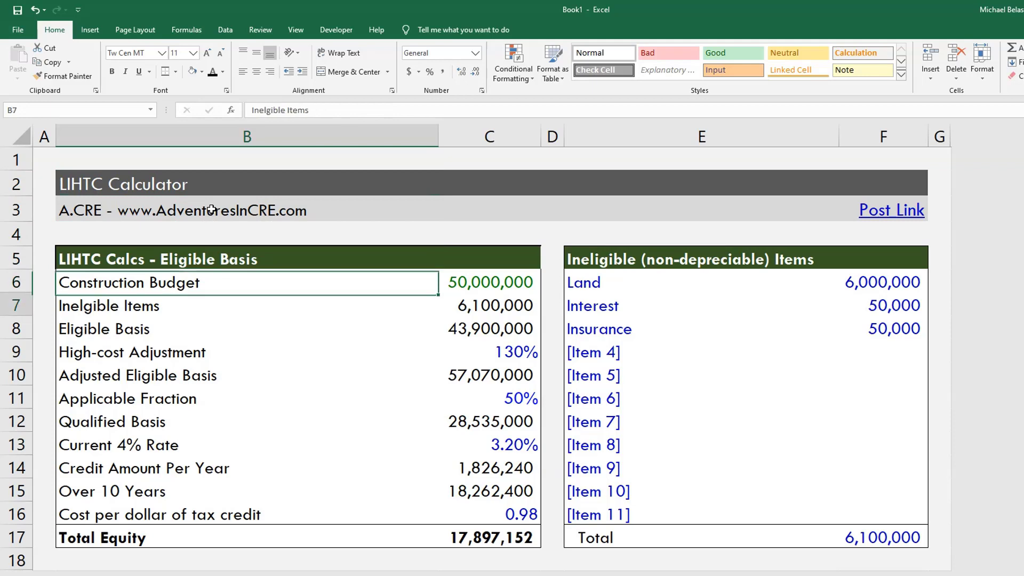
{"action": "key", "text": "Up"}
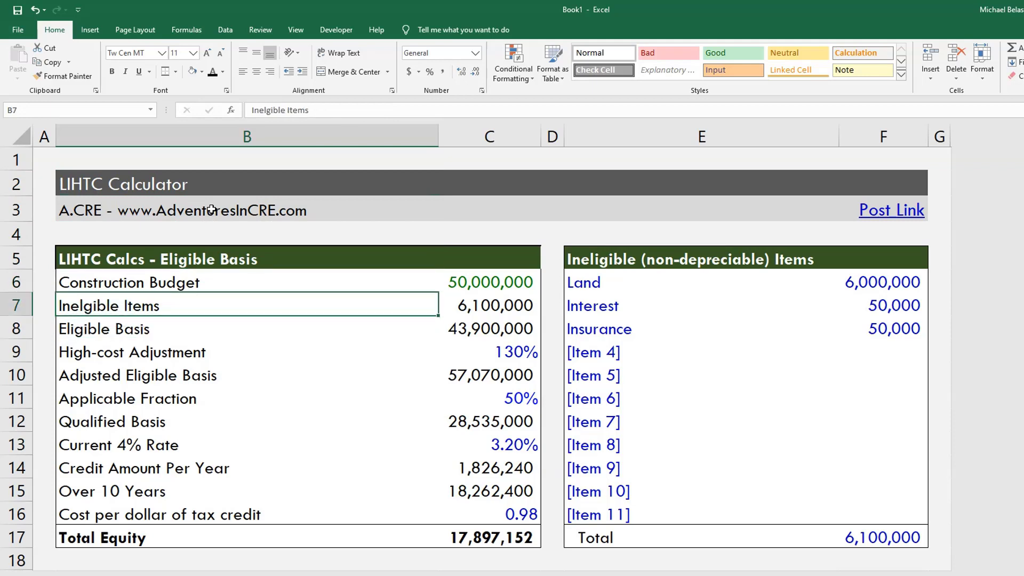
{"action": "key", "text": "Down"}
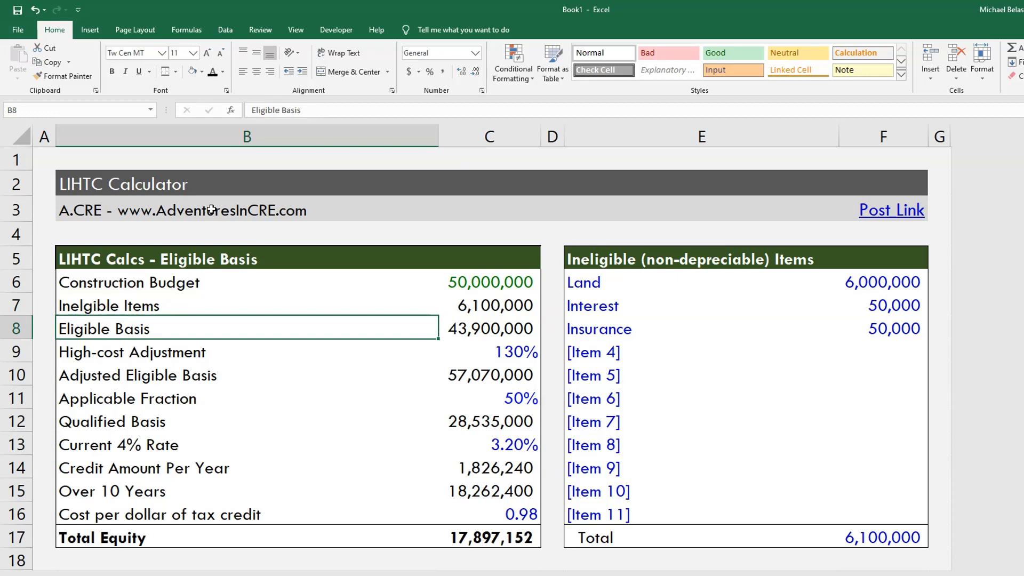
{"action": "key", "text": "Down"}
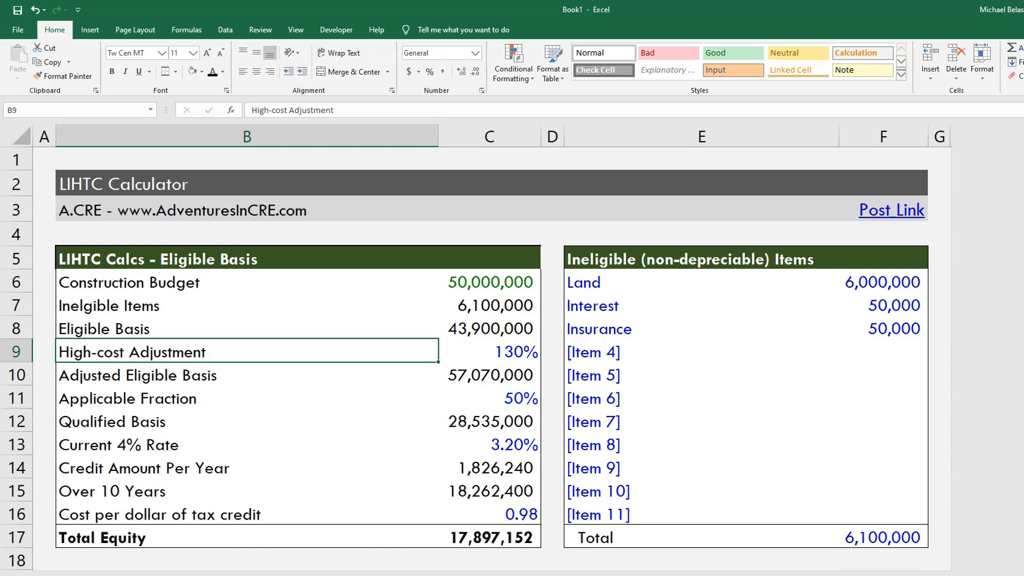
{"action": "key", "text": "Up"}
{"action": "key", "text": "Right"}
{"action": "key", "text": "Left"}
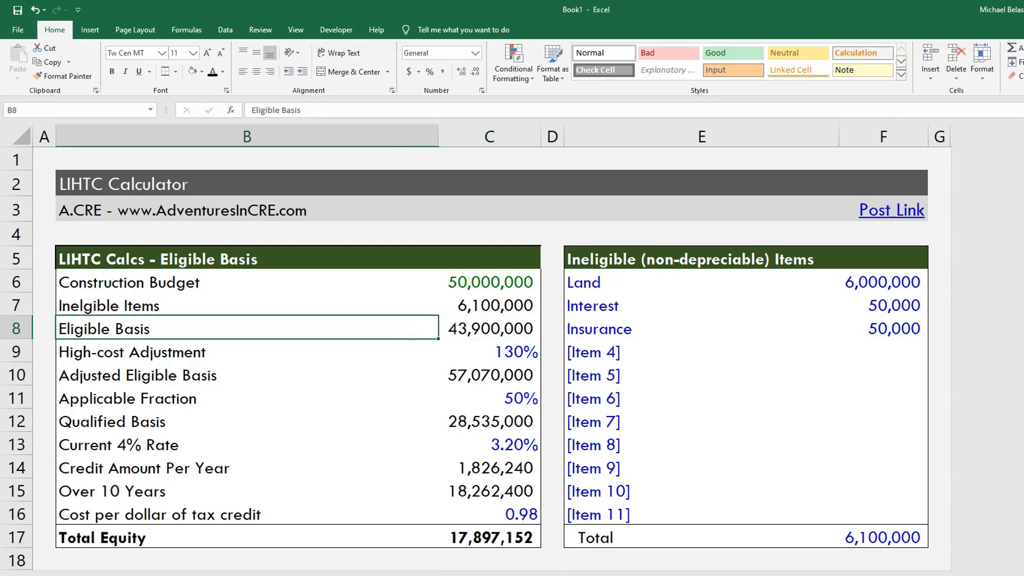
{"action": "key", "text": "Up"}
{"action": "key", "text": "Up"}
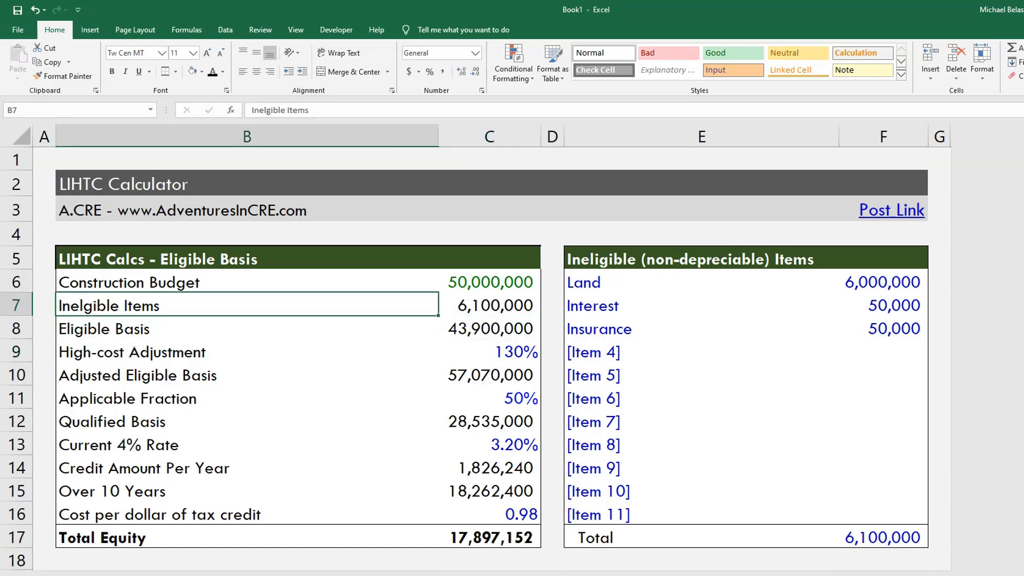
Inspect the values and formulas in column C from Construction Budget through Adjusted Eligible Basis
{"action": "key", "text": "Right"}
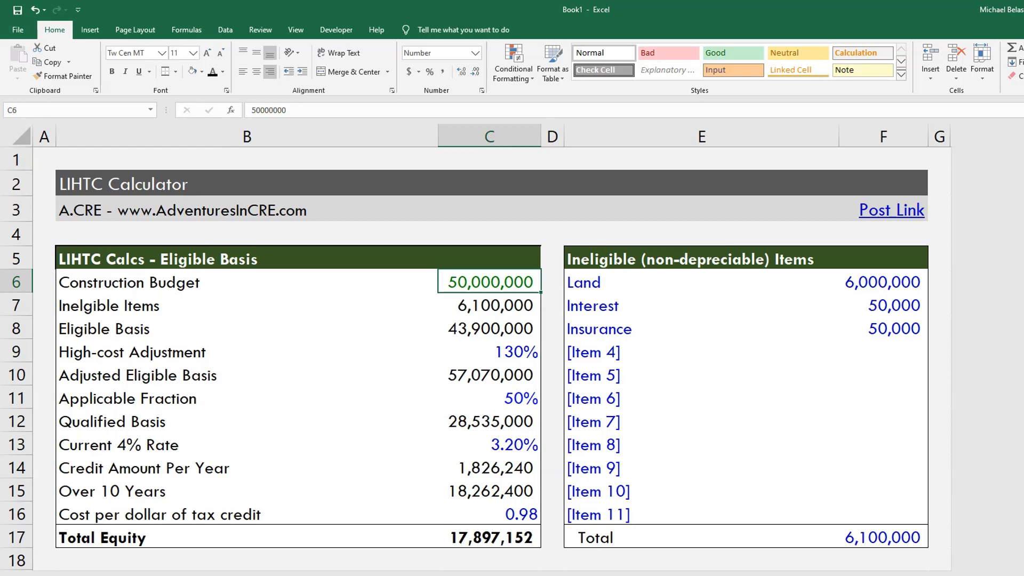
{"action": "key", "text": "Down"}
{"action": "key", "text": "Down"}
{"action": "key", "text": "Down"}
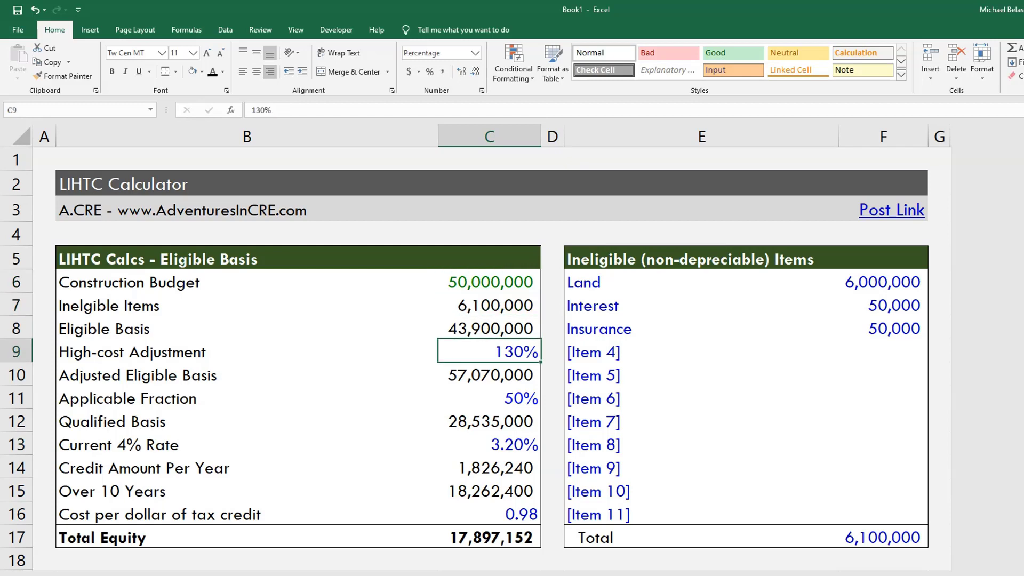
{"action": "key", "text": "Down"}
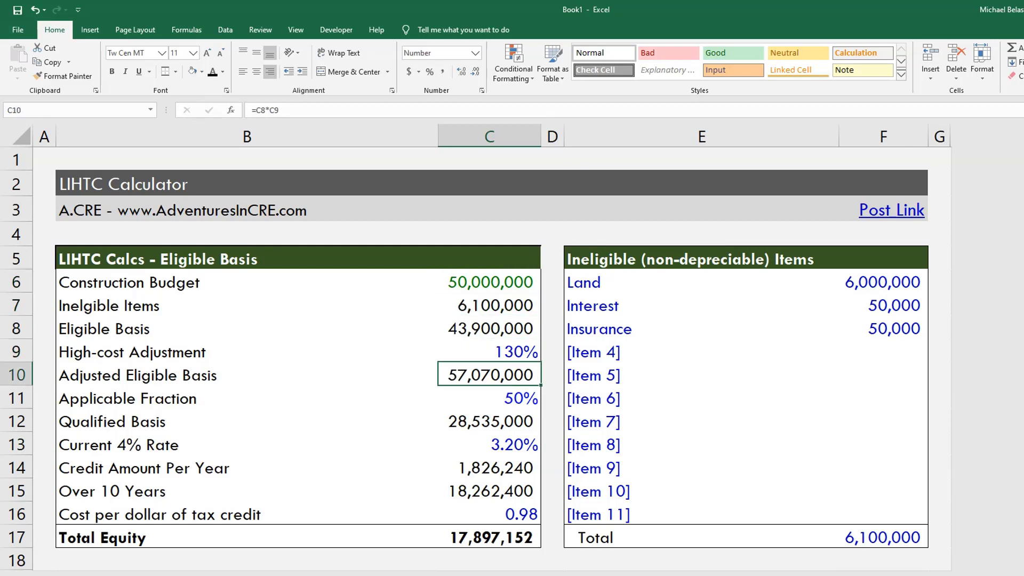
{"action": "key", "text": "Left"}
{"action": "key", "text": "Left"}
{"action": "key", "text": "Up"}
{"action": "key", "text": "Up"}
{"action": "key", "text": "Right"}
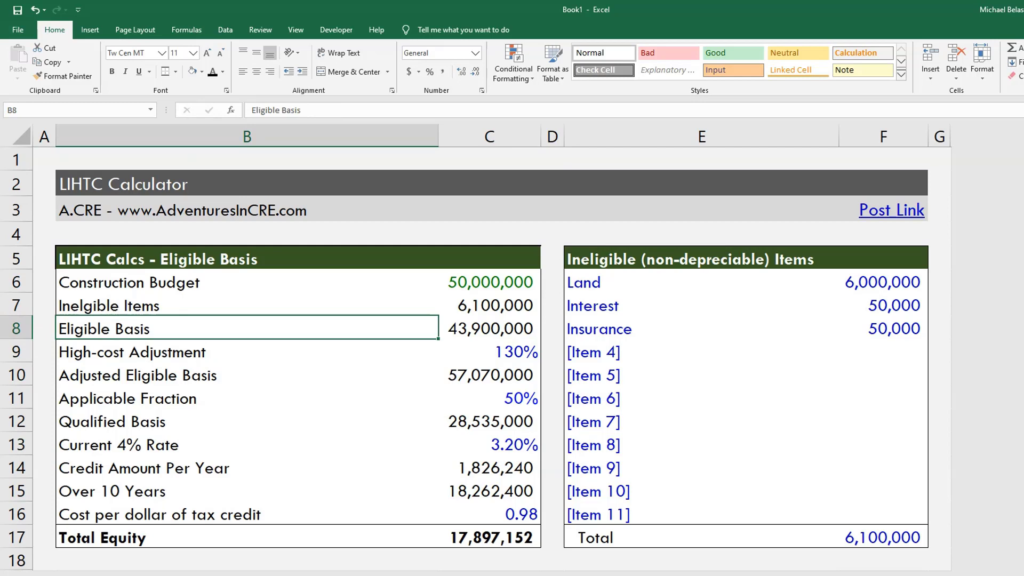
{"action": "key", "text": "Right"}
{"action": "key", "text": "Up"}
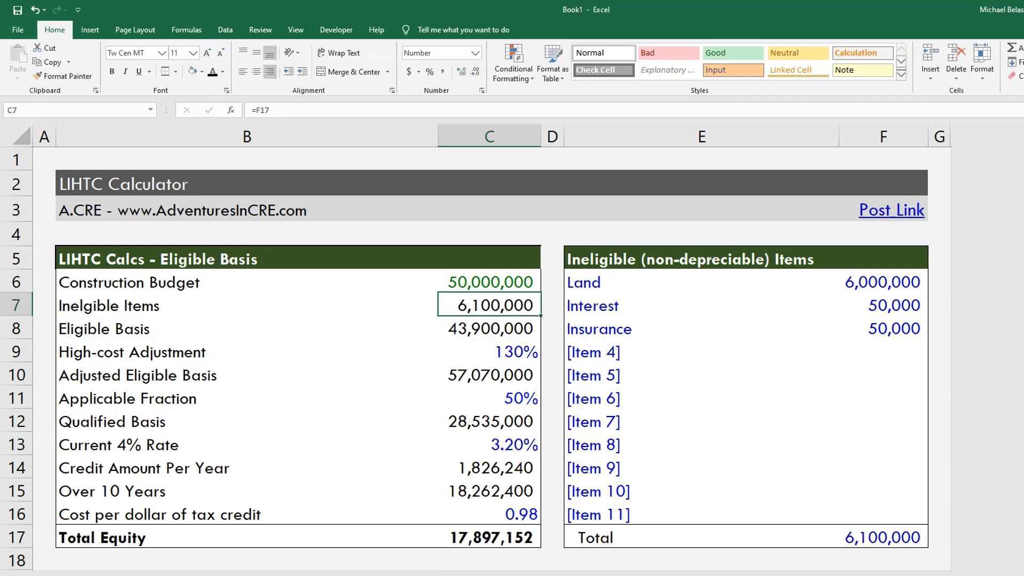
Review the Ineligible (non-depreciable) Items table, covering its heading, Land, Interest, Insurance and the first spare item row
{"action": "key", "text": "Right"}
{"action": "key", "text": "Right"}
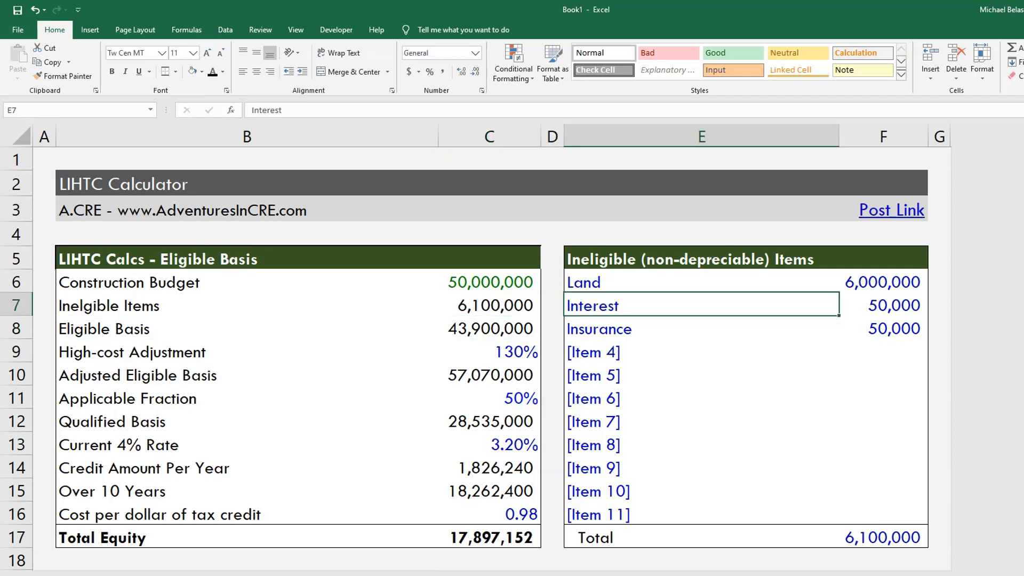
{"action": "key", "text": "Up"}
{"action": "key", "text": "Up"}
{"action": "key", "text": "Right"}
{"action": "key", "text": "Left"}
{"action": "key", "text": "Left"}
{"action": "key", "text": "Left"}
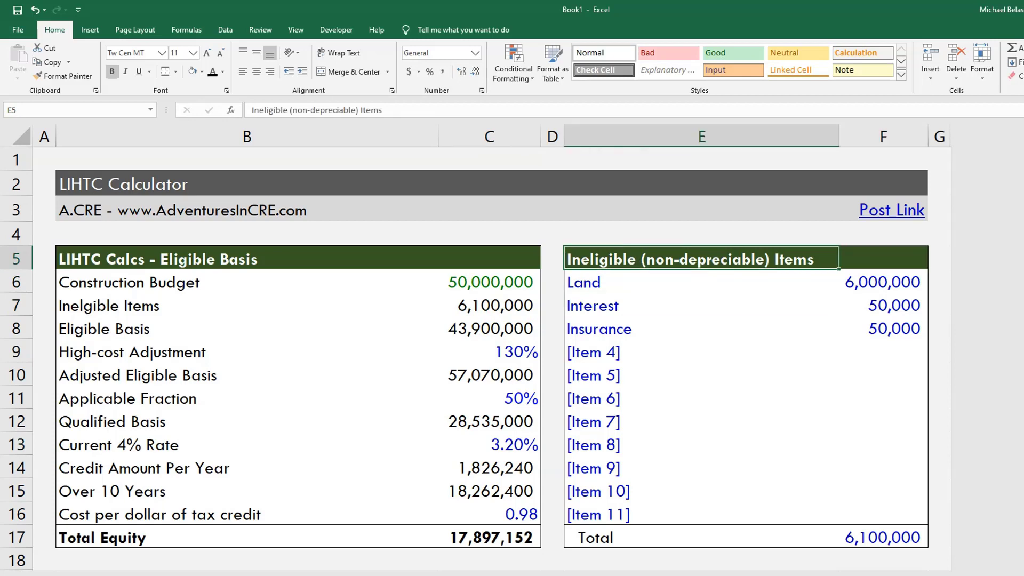
{"action": "key", "text": "Right"}
{"action": "key", "text": "Right"}
{"action": "key", "text": "Down"}
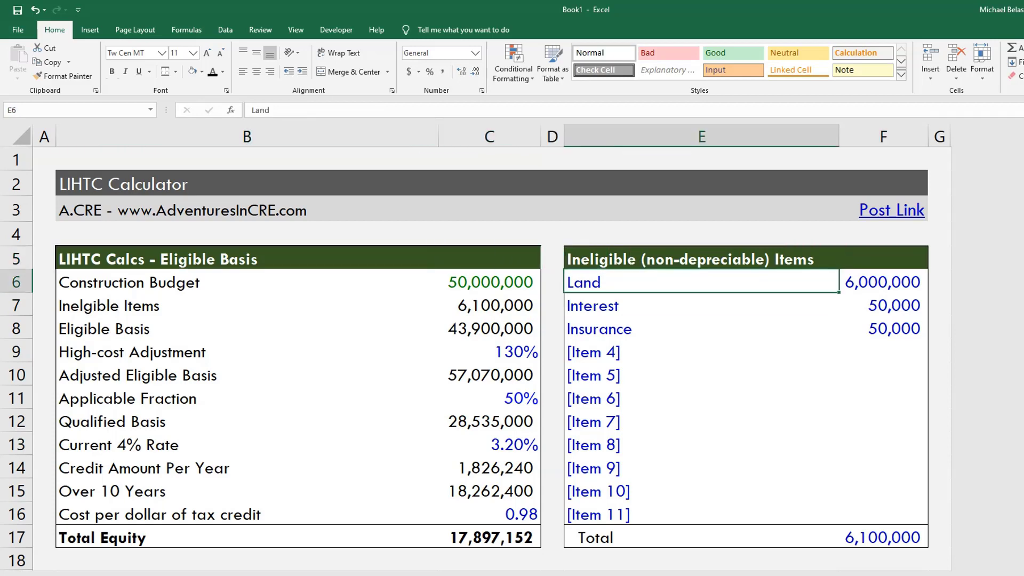
{"action": "key", "text": "Down"}
{"action": "key", "text": "Down"}
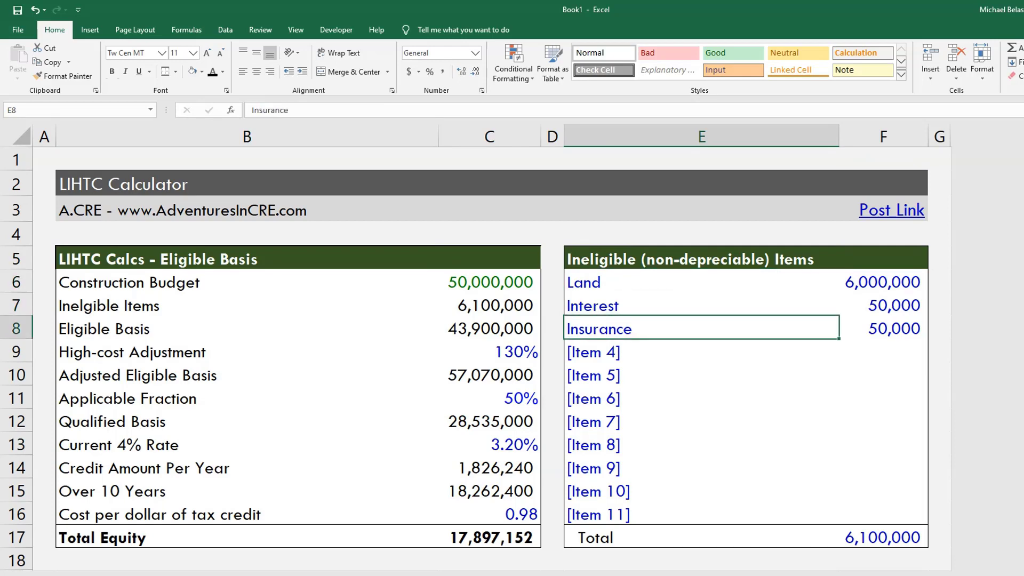
{"action": "key", "text": "Down"}
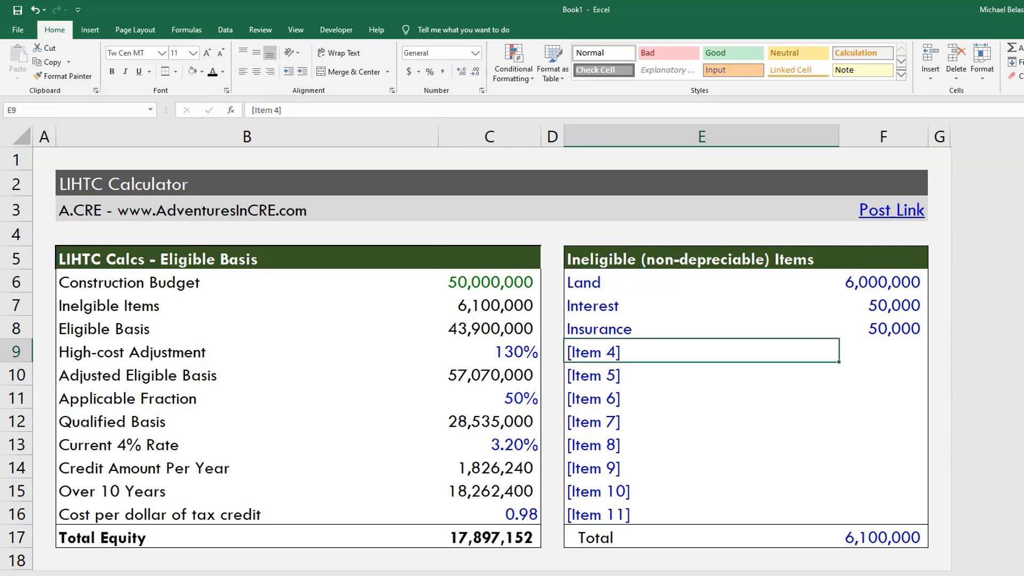
{"action": "key", "text": "Left"}
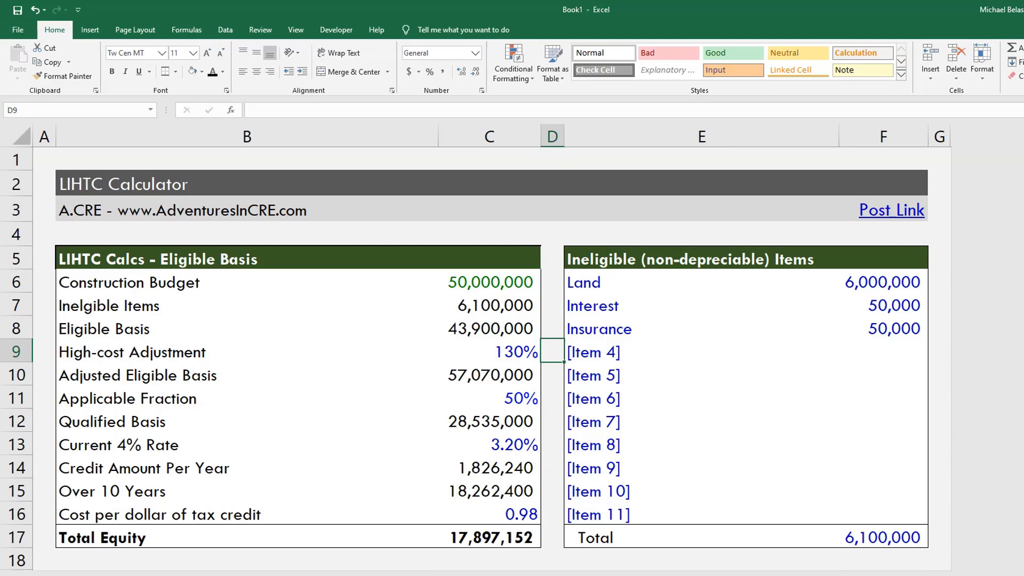
Check how the Eligible Basis formula in C8 relates to the construction budget and the ineligible items
{"action": "key", "text": "Left"}
{"action": "key", "text": "Left"}
{"action": "key", "text": "Up"}
{"action": "key", "text": "Right"}
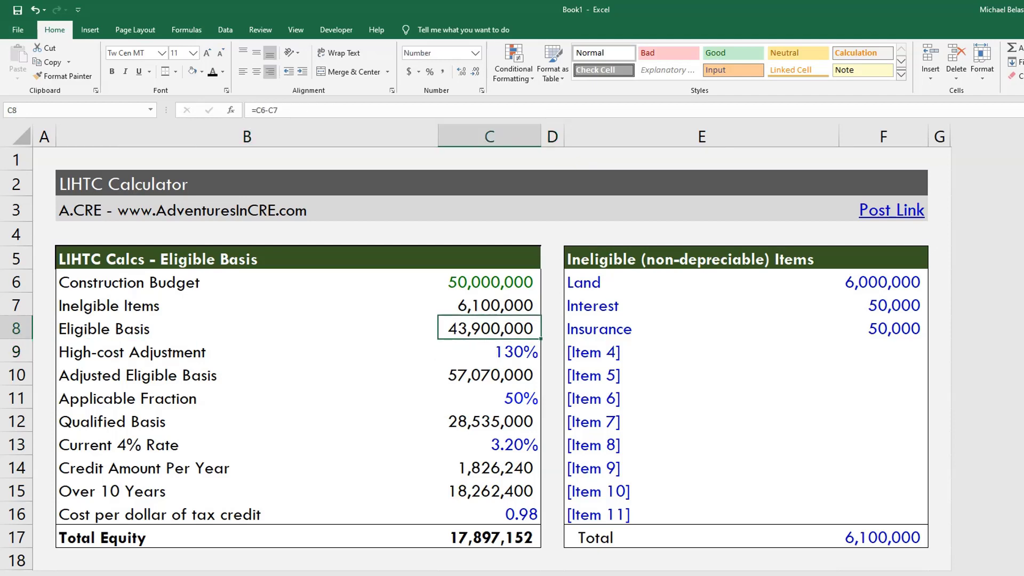
{"action": "key", "text": "Up"}
{"action": "key", "text": "Down"}
{"action": "key", "text": "Down"}
{"action": "key", "text": "Right"}
{"action": "key", "text": "Right"}
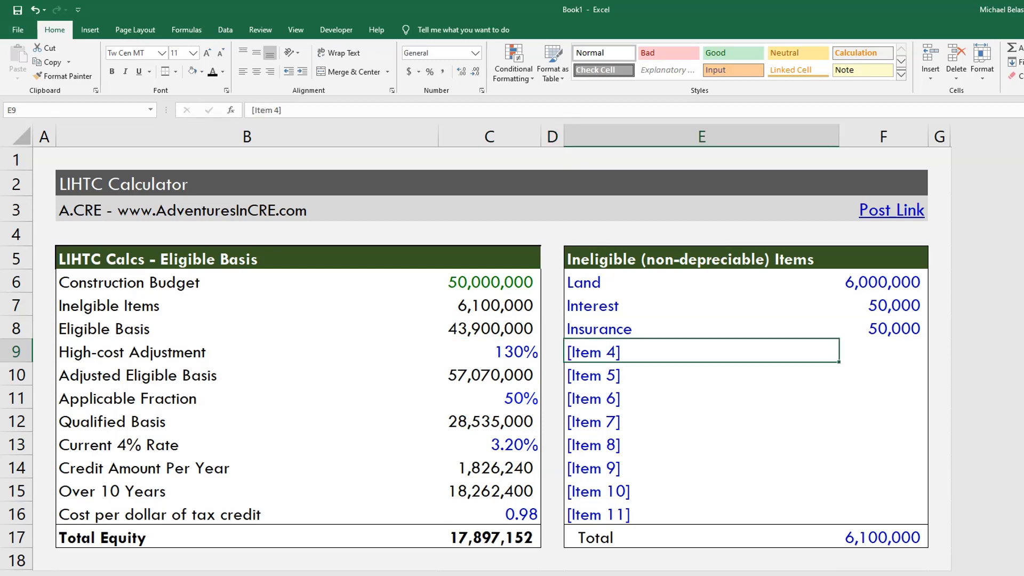
{"action": "key", "text": "Up"}
{"action": "key", "text": "Up"}
{"action": "key", "text": "Left"}
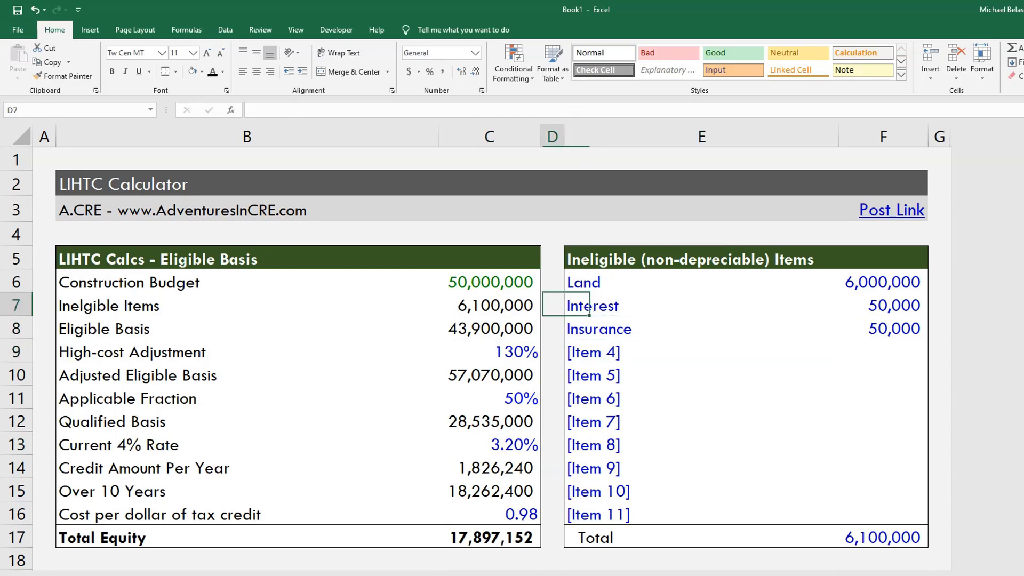
{"action": "key", "text": "Down"}
{"action": "key", "text": "Left"}
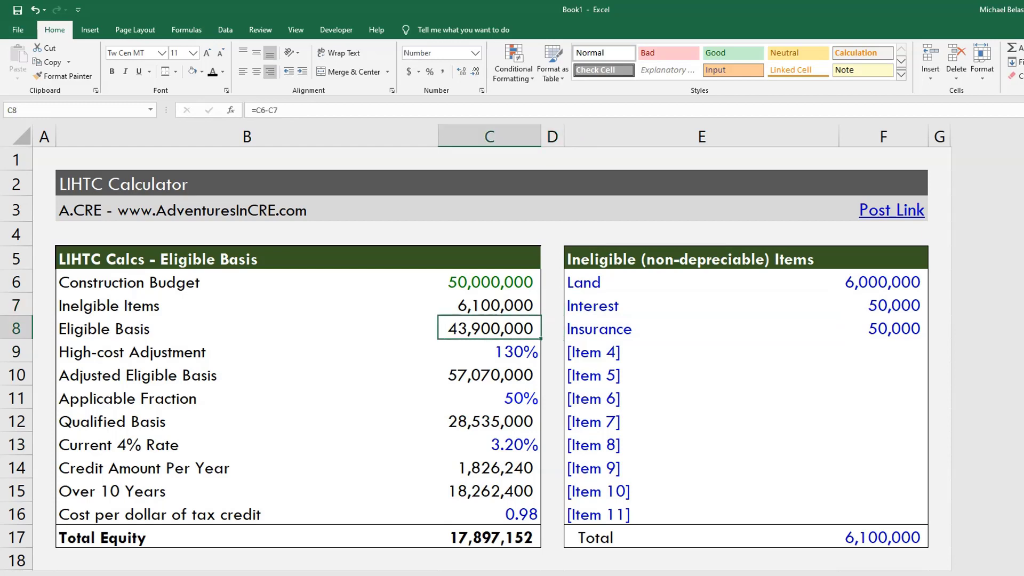
Set the High-cost Adjustment in C9 to 100%
{"action": "key", "text": "Down"}
{"action": "key", "text": "Left"}
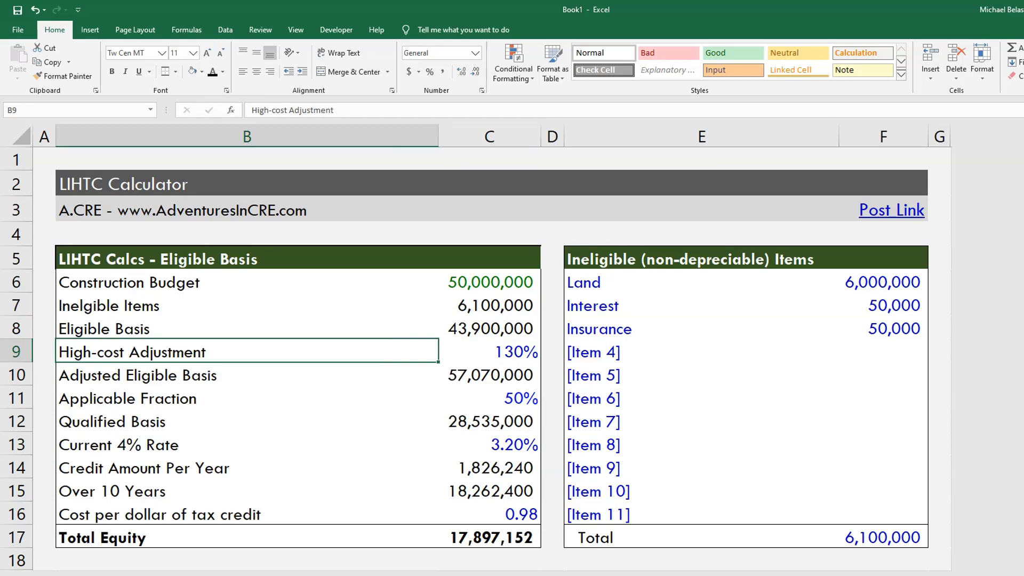
{"action": "key", "text": "Right"}
{"action": "key", "text": "Left"}
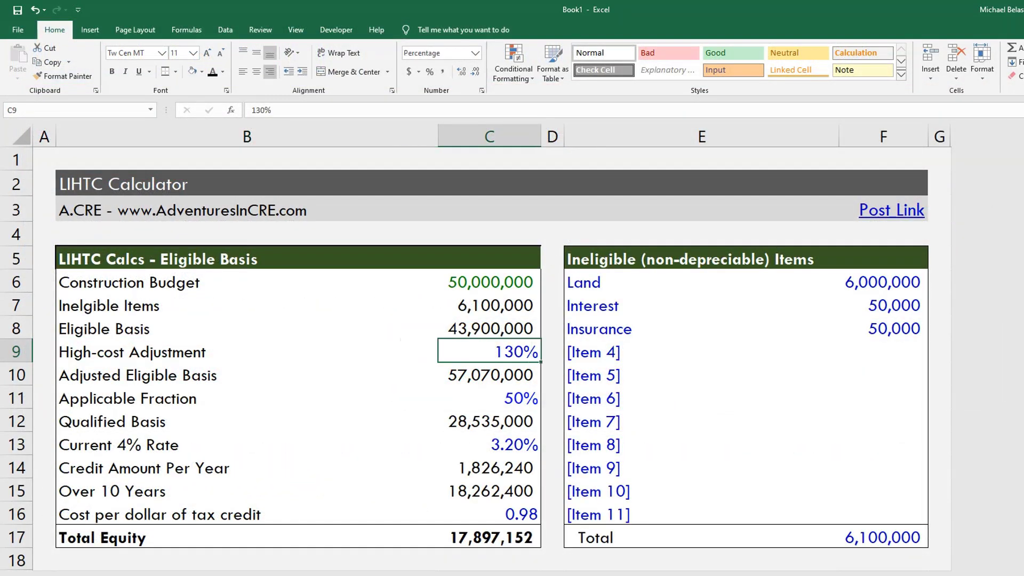
{"action": "type", "text": "100"}
{"action": "key", "text": "Return"}
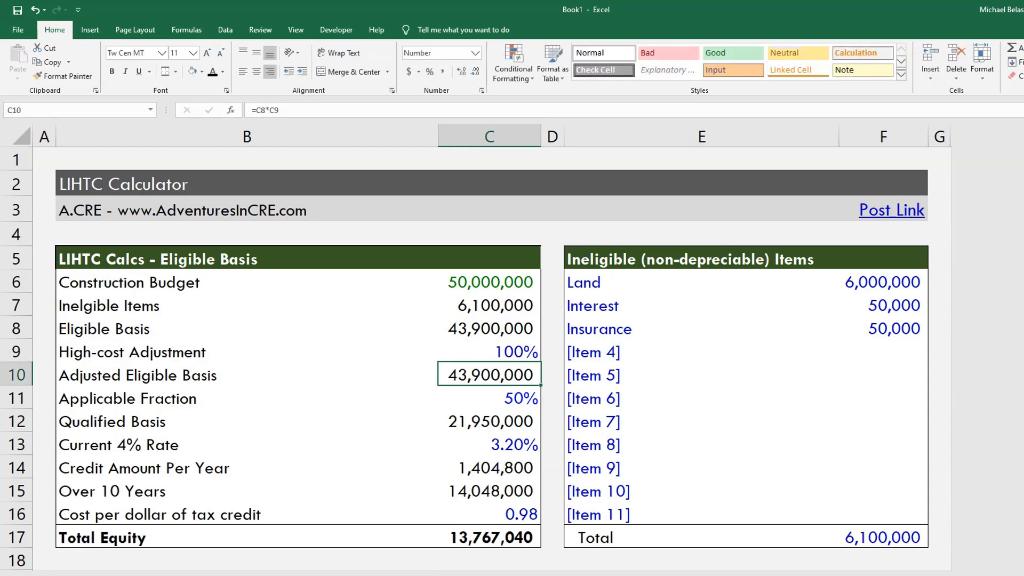
Examine the Adjusted Eligible Basis row and its formula against the High-cost Adjustment
{"action": "key", "text": "Up"}
{"action": "key", "text": "Down"}
{"action": "key", "text": "Left"}
{"action": "key", "text": "Right"}
{"action": "key", "text": "Left"}
{"action": "key", "text": "Right"}
{"action": "key", "text": "Left"}
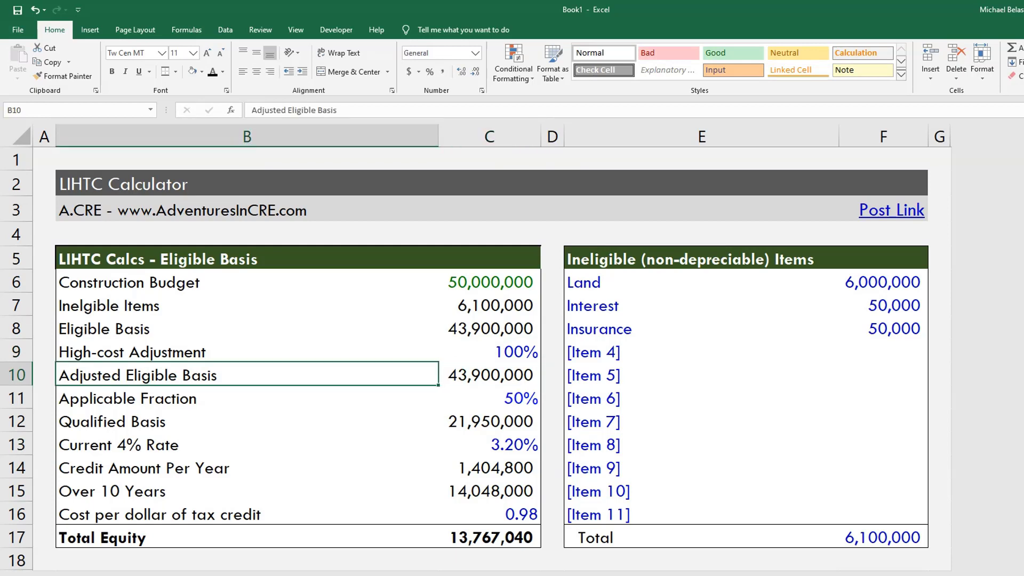
Set the Applicable Fraction in C11 to 100%
{"action": "key", "text": "Down"}
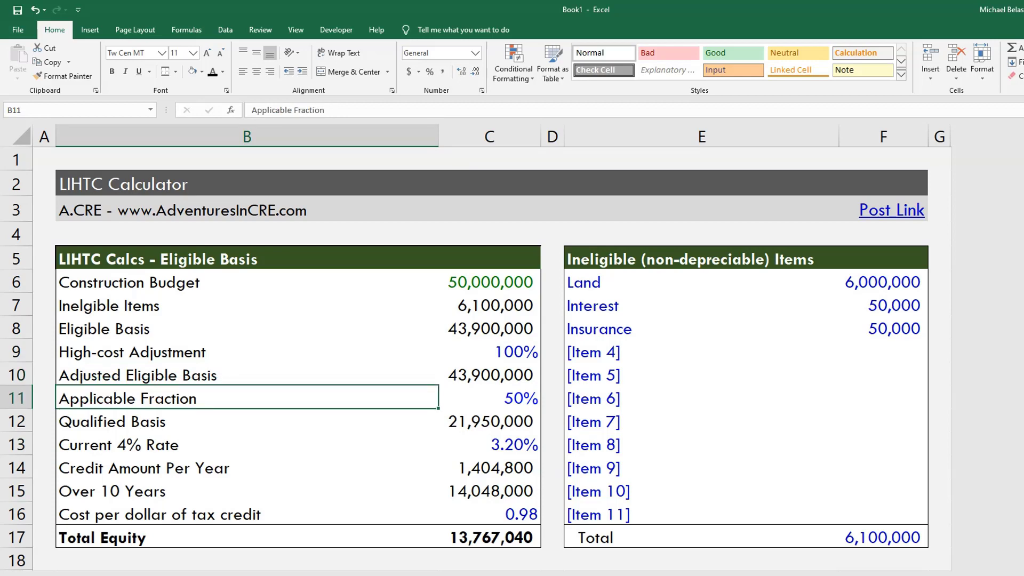
{"action": "key", "text": "Right"}
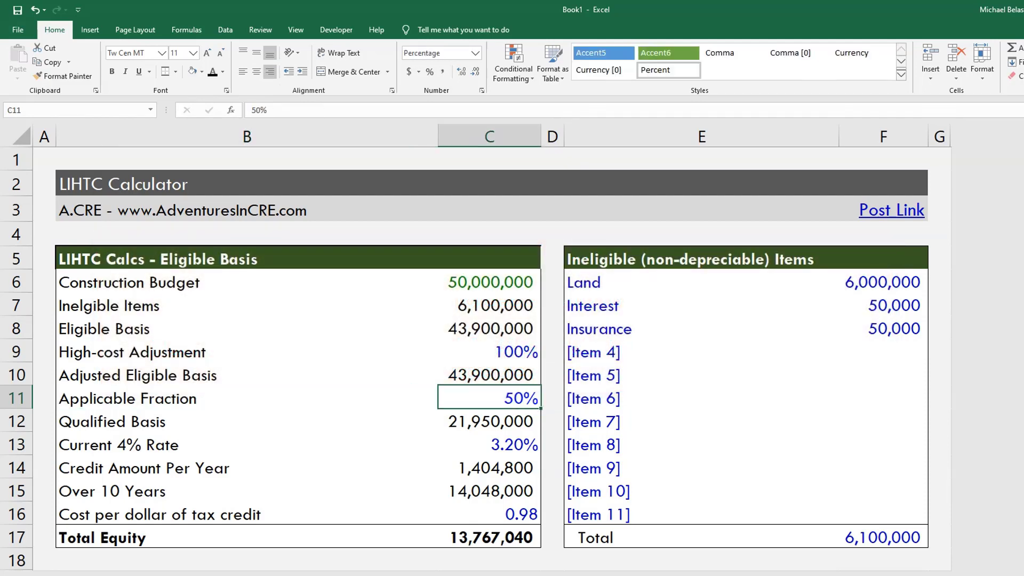
{"action": "type", "text": "100"}
{"action": "key", "text": "Return"}
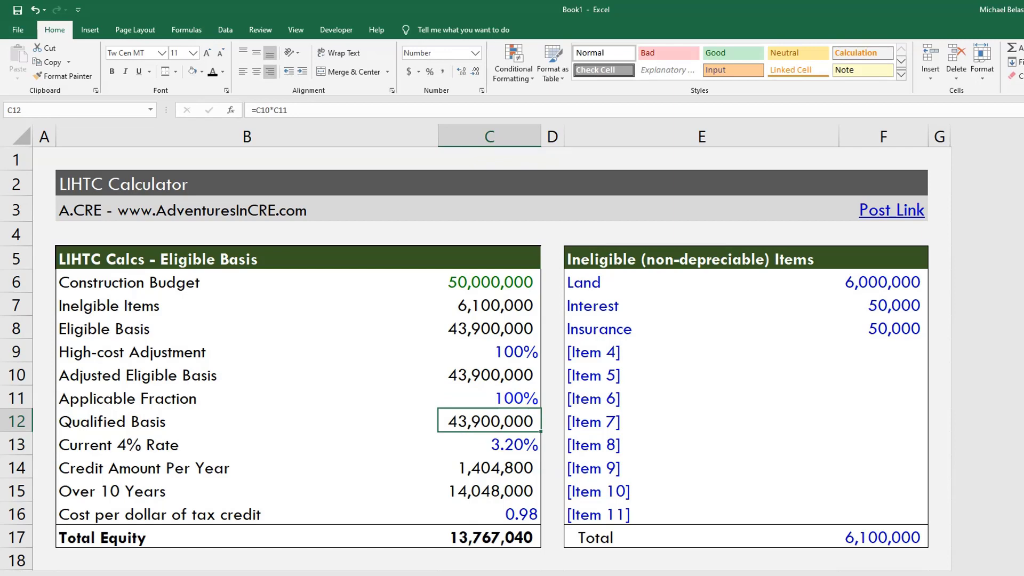
Inspect the Qualified Basis, Current 4% Rate, Credit Amount Per Year and Over 10 Years rows
{"action": "left_click", "coordinate": [247, 422]}
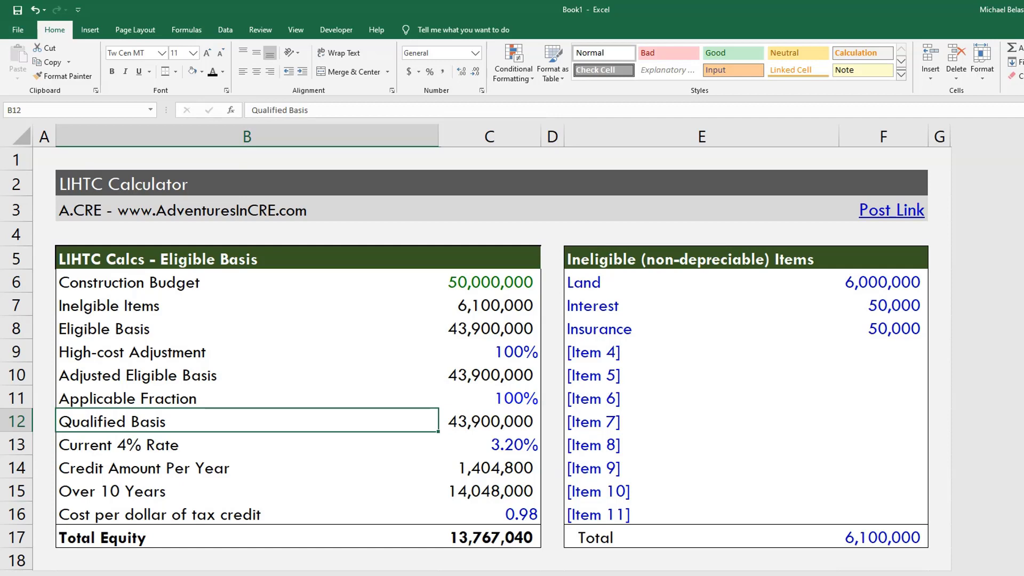
{"action": "left_click", "coordinate": [489, 421]}
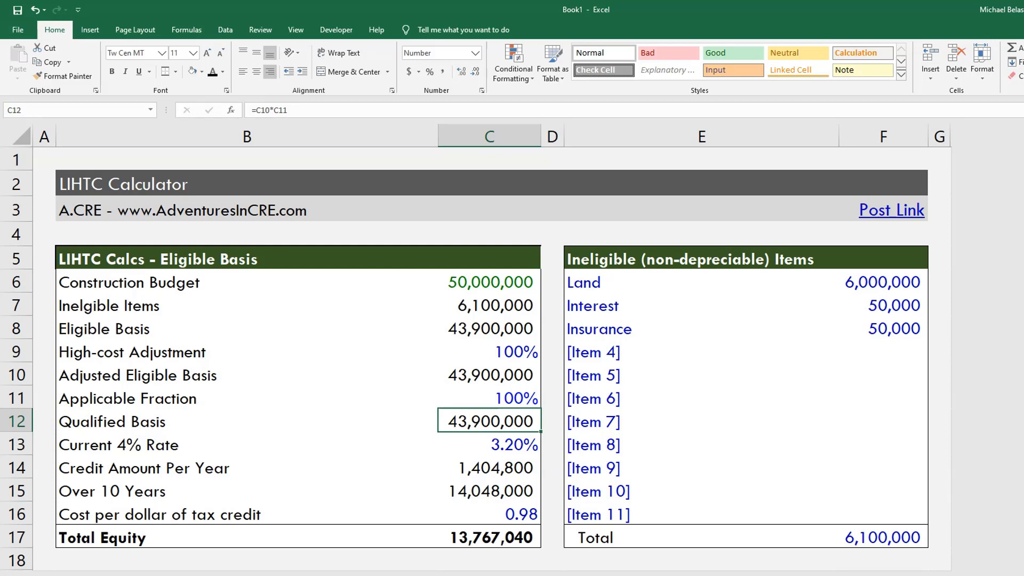
{"action": "key", "text": "Down"}
{"action": "key", "text": "Left"}
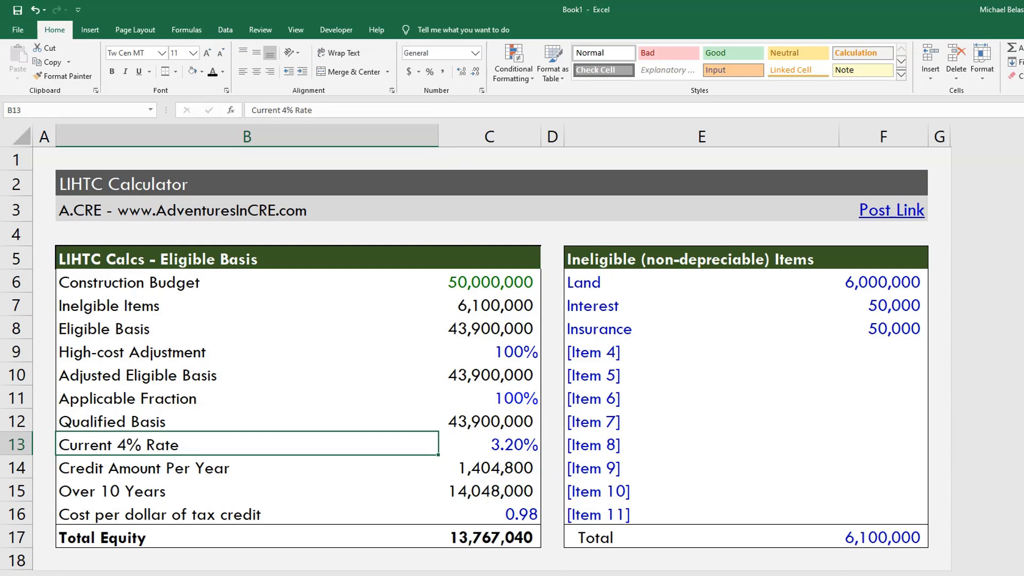
{"action": "key", "text": "Right"}
{"action": "key", "text": "Down"}
{"action": "key", "text": "Down"}
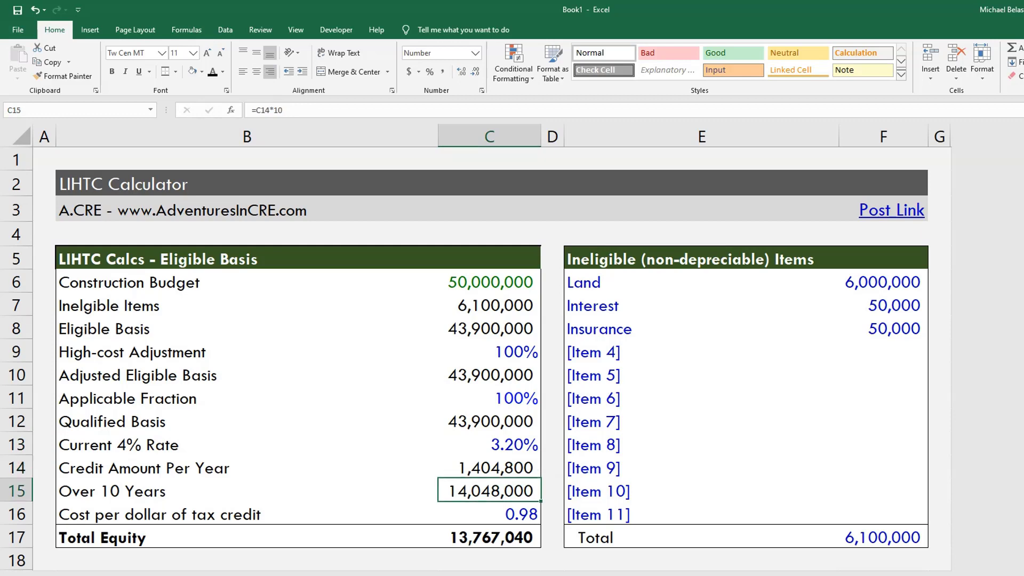
Examine the Over 10 Years row and its formula in C15
{"action": "key", "text": "Left"}
{"action": "key", "text": "Left"}
{"action": "key", "text": "Down"}
{"action": "key", "text": "Right"}
{"action": "key", "text": "Right"}
{"action": "key", "text": "Up"}
{"action": "key", "text": "Left"}
{"action": "key", "text": "Left"}
{"action": "key", "text": "Right"}
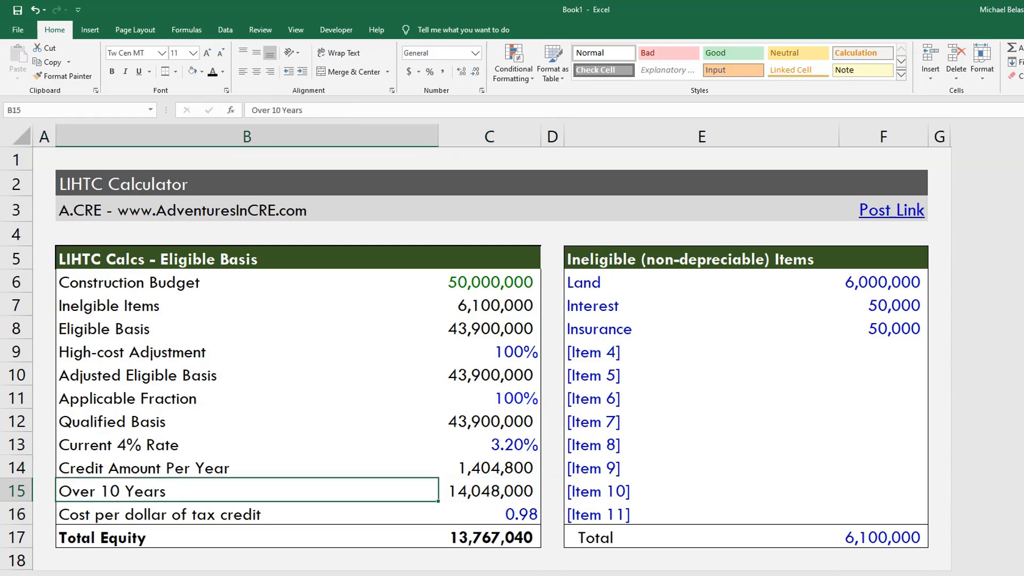
{"action": "key", "text": "Right"}
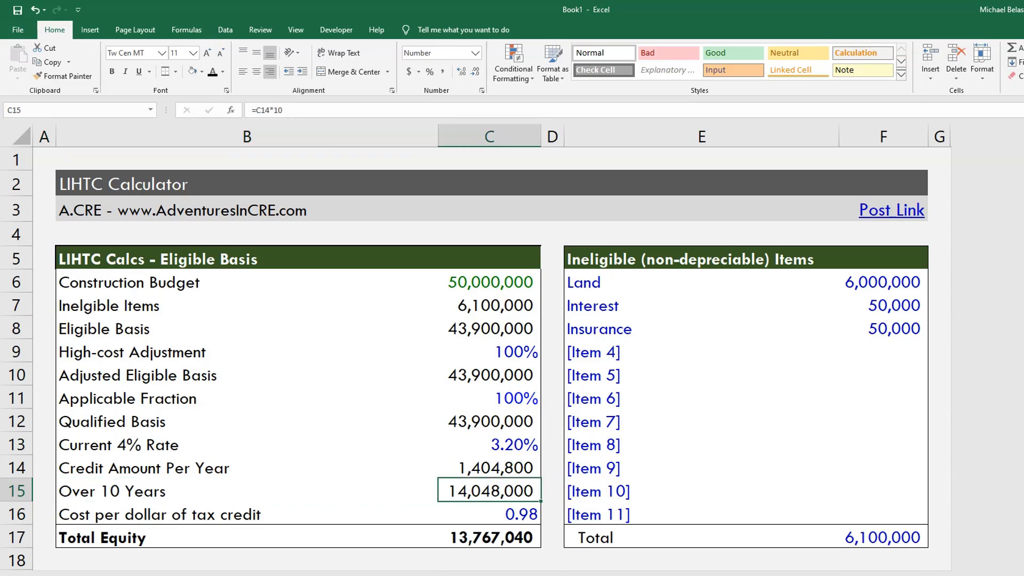
Examine the Current 4% Rate input in C13 alongside the Qualified Basis formula in C12
{"action": "key", "text": "Up"}
{"action": "key", "text": "Up"}
{"action": "key", "text": "Left"}
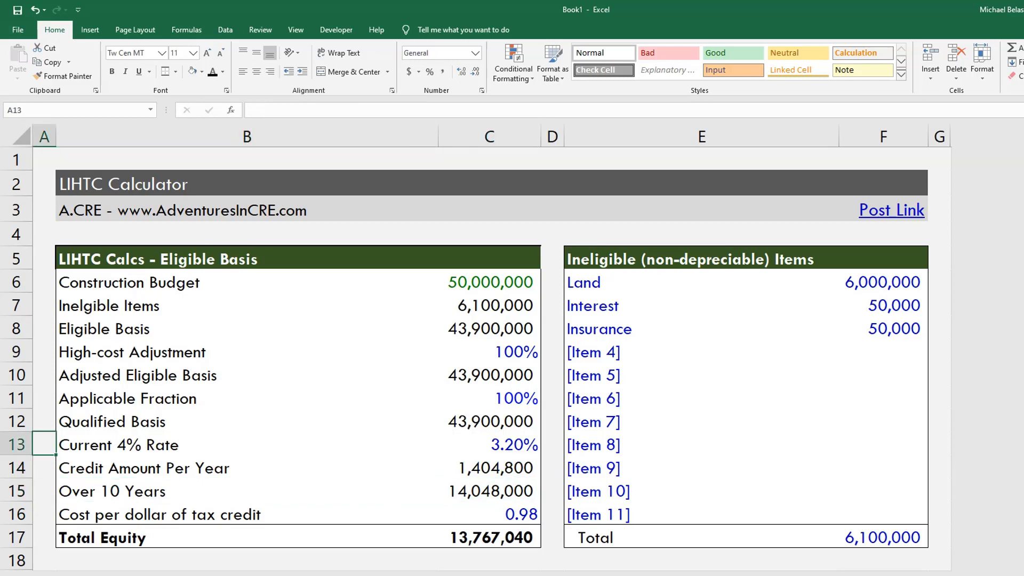
{"action": "key", "text": "Right"}
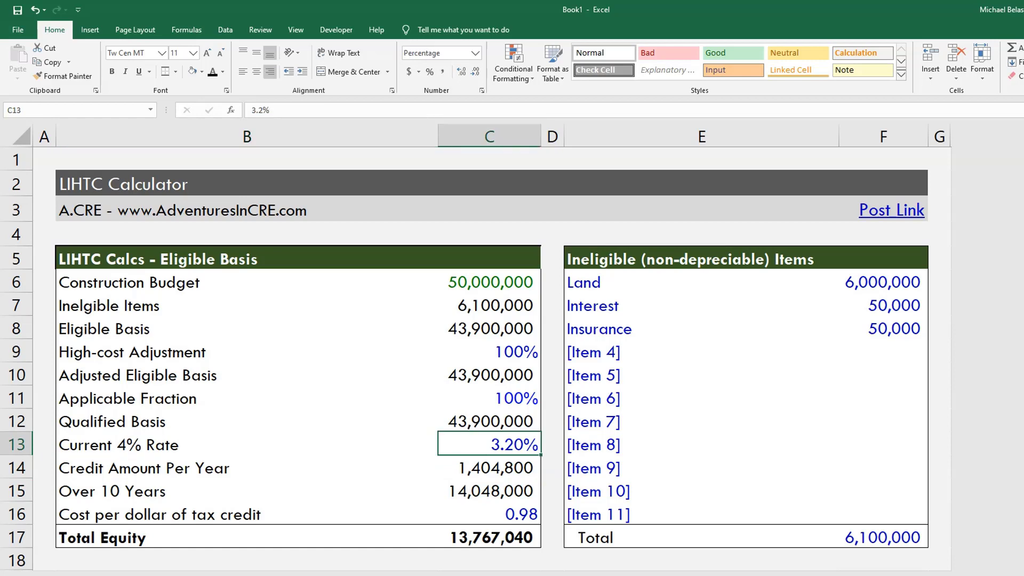
{"action": "key", "text": "Up"}
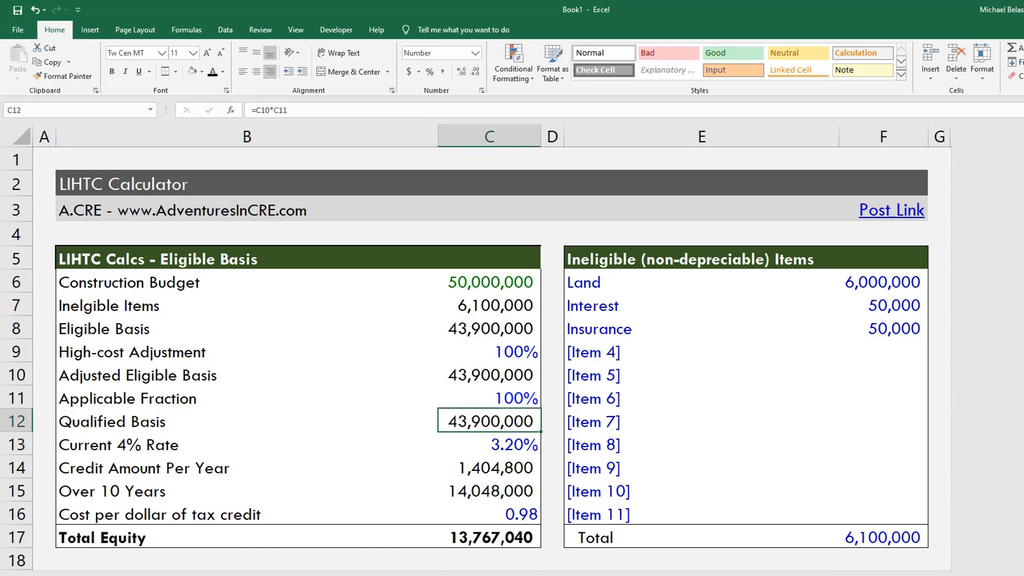
{"action": "key", "text": "Down"}
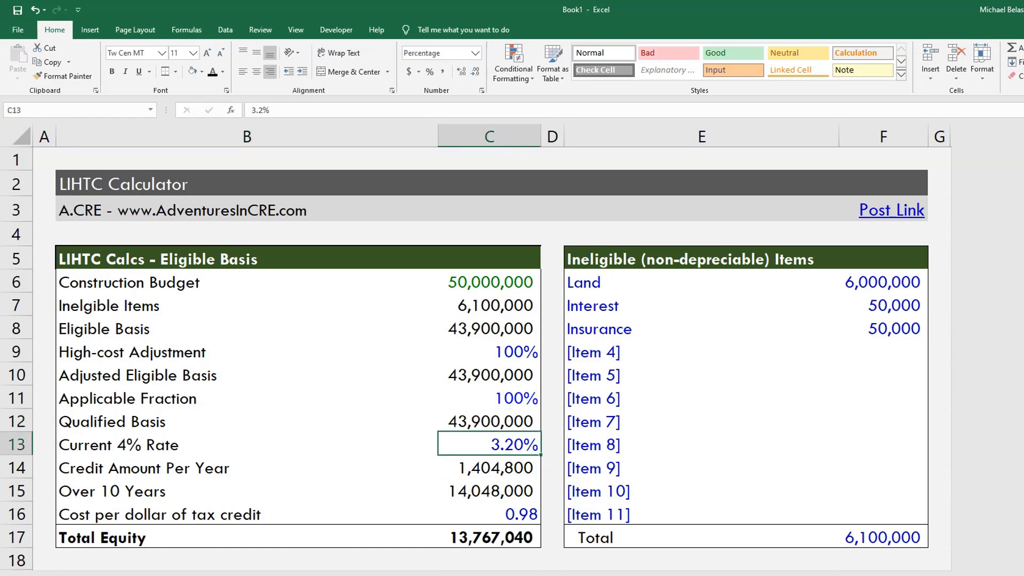
{"action": "key", "text": "Left"}
{"action": "key", "text": "Left"}
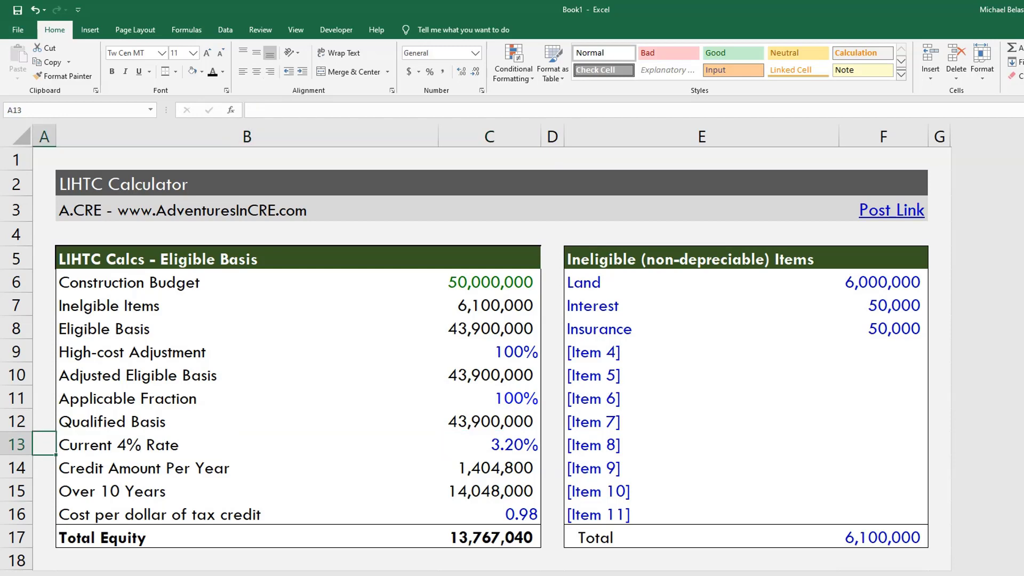
{"action": "key", "text": "Right"}
{"action": "key", "text": "Right"}
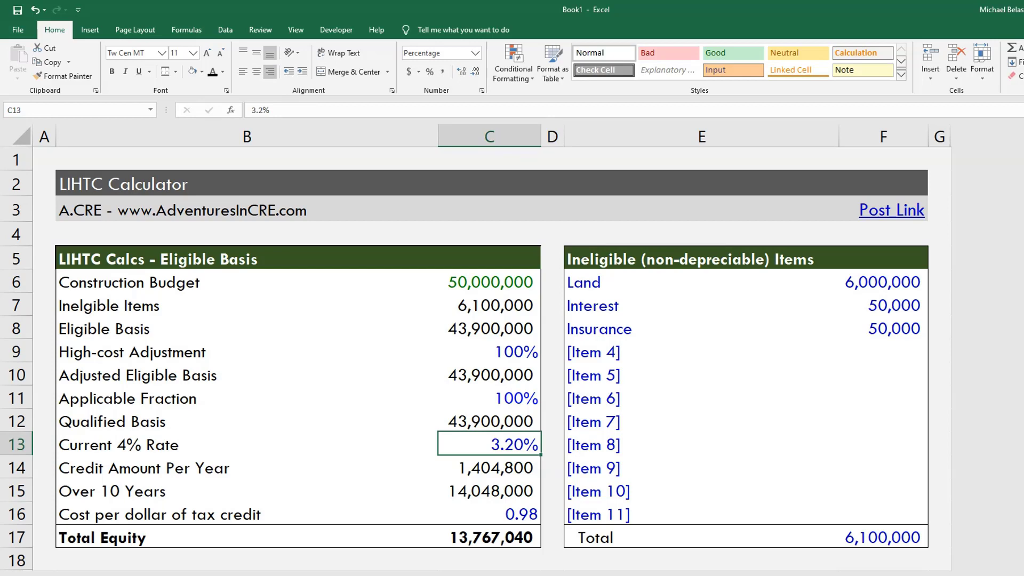
{"action": "key", "text": "Left"}
{"action": "key", "text": "Right"}
Trace the calculation from Qualified Basis and Current 4% Rate through Credit Amount Per Year to Over 10 Years
{"action": "left_click", "coordinate": [490, 421]}
{"action": "left_click", "coordinate": [489, 444]}
{"action": "left_click", "coordinate": [489, 467]}
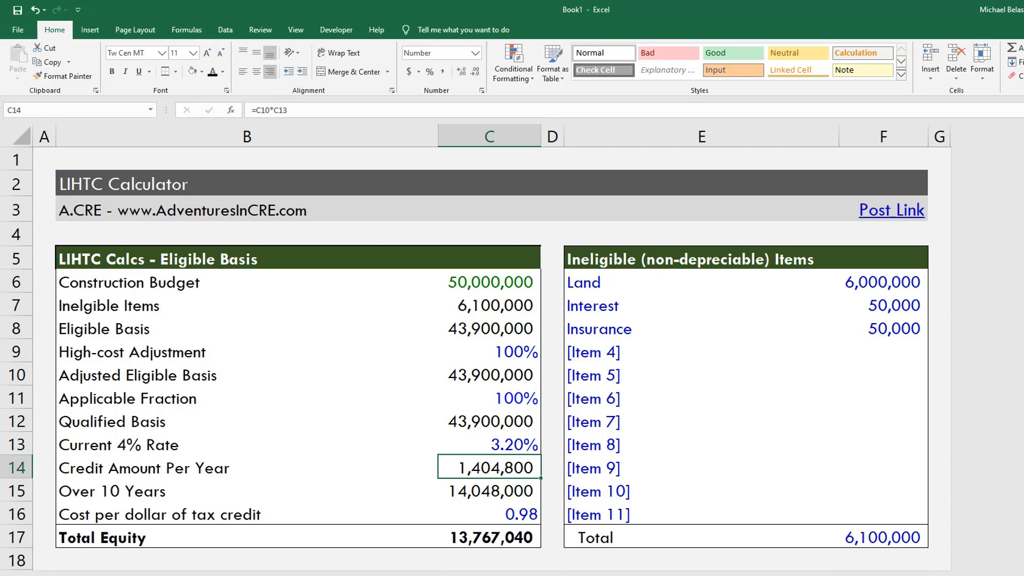
{"action": "left_click", "coordinate": [489, 491]}
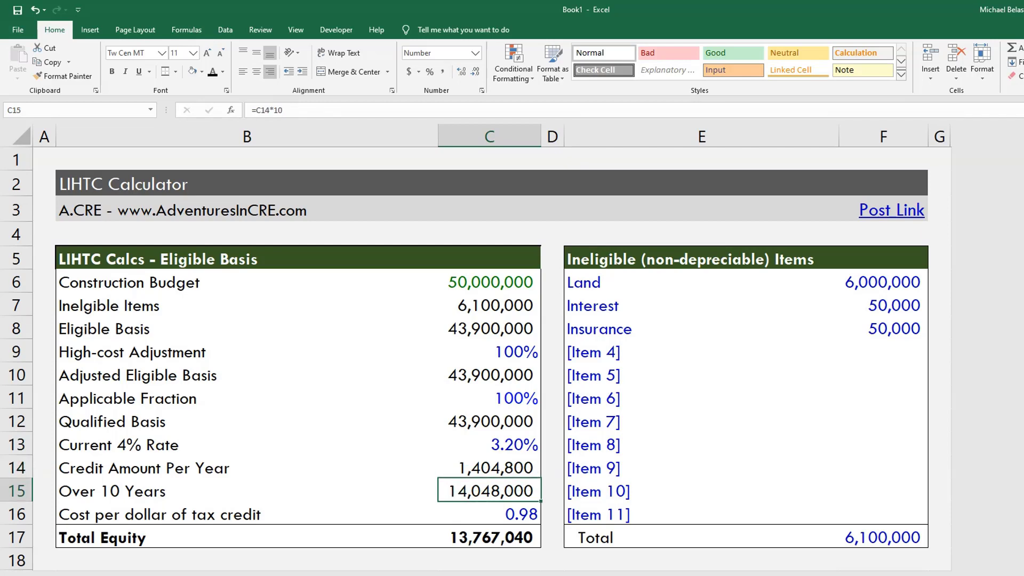
{"action": "left_click", "coordinate": [489, 467]}
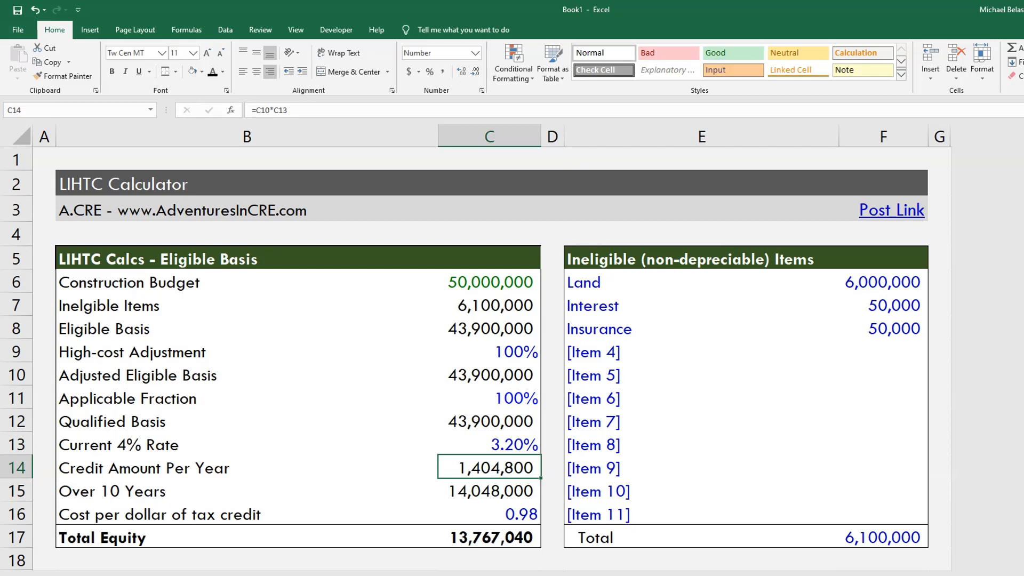
{"action": "left_click", "coordinate": [489, 490]}
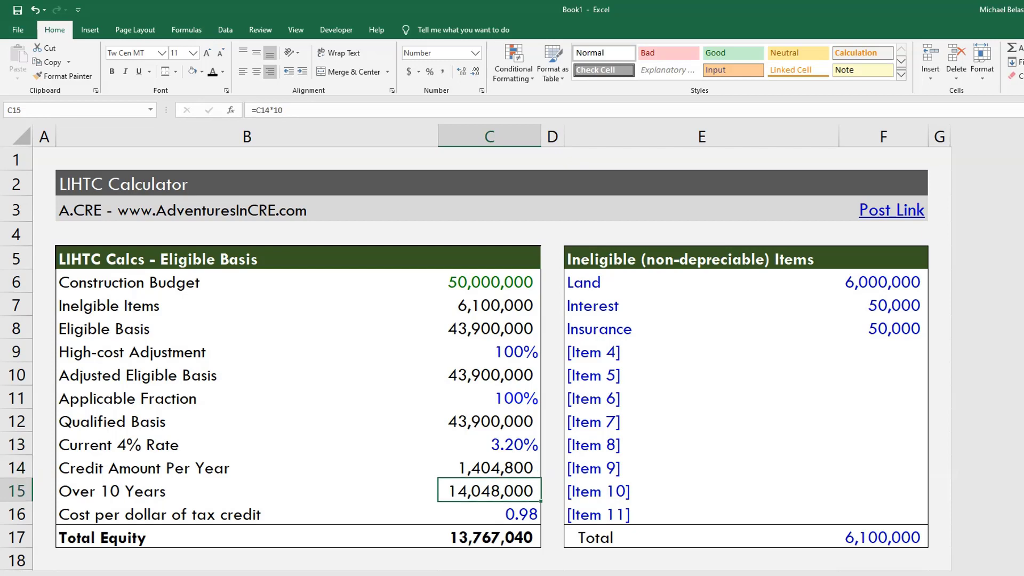
{"action": "left_click", "coordinate": [246, 491]}
{"action": "left_click", "coordinate": [489, 490]}
Compare the Cost per dollar of tax credit input in C16 with the Over 10 Years amount in C15
{"action": "left_click", "coordinate": [490, 514]}
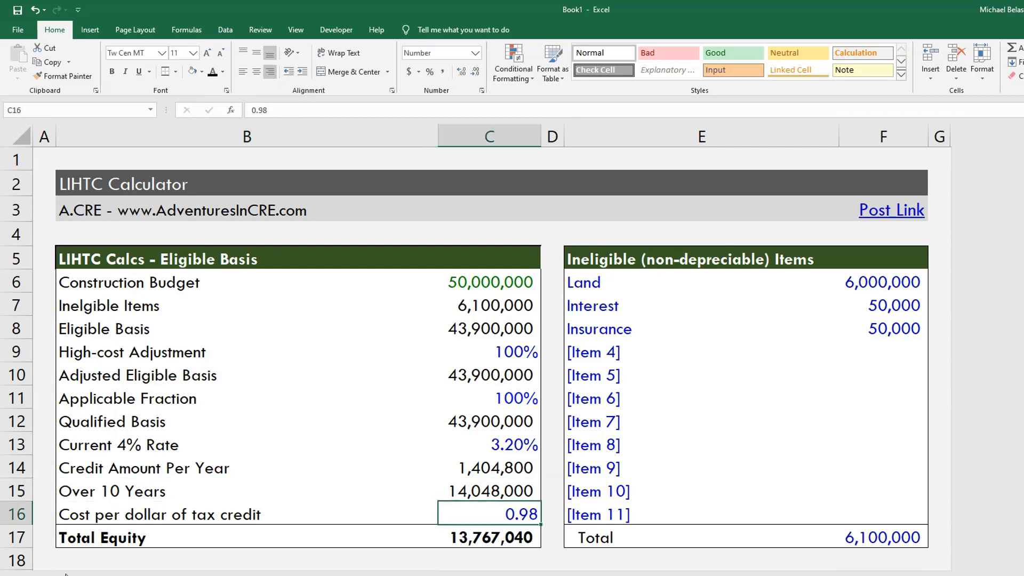
{"action": "key", "text": "Up"}
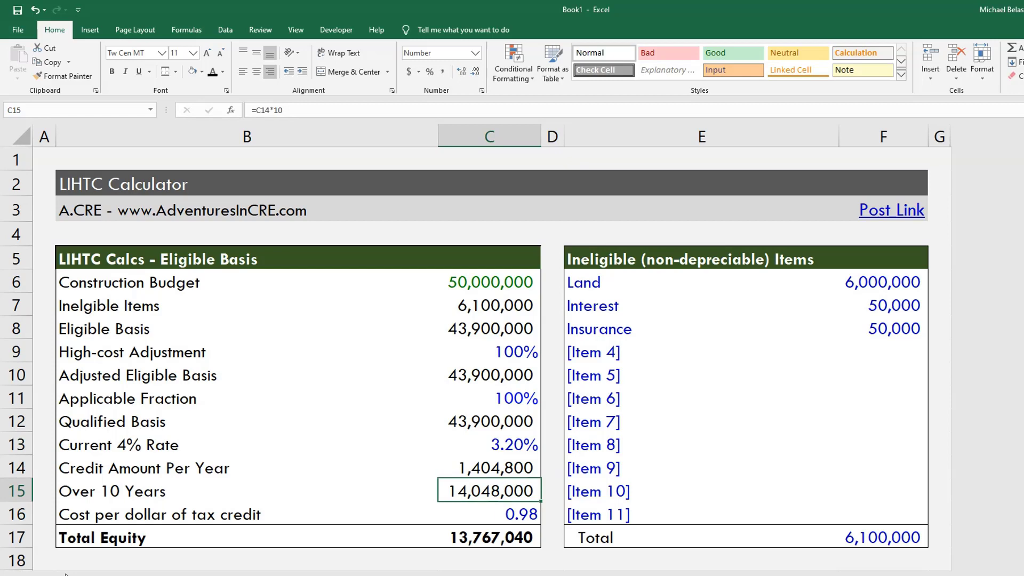
{"action": "key", "text": "Down"}
{"action": "key", "text": "Up"}
{"action": "key", "text": "Down"}
{"action": "key", "text": "Left"}
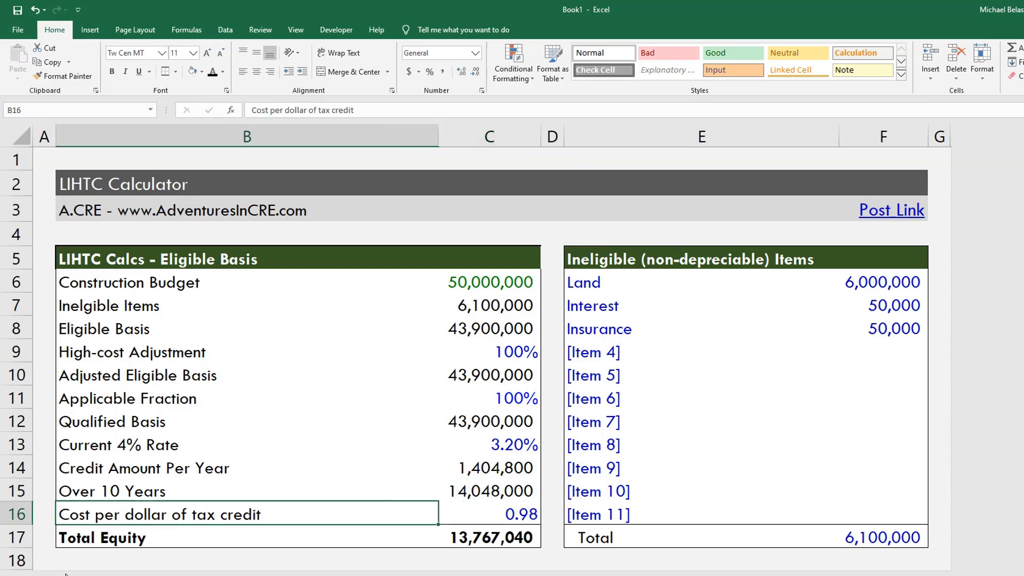
{"action": "key", "text": "Right"}
{"action": "key", "text": "Up"}
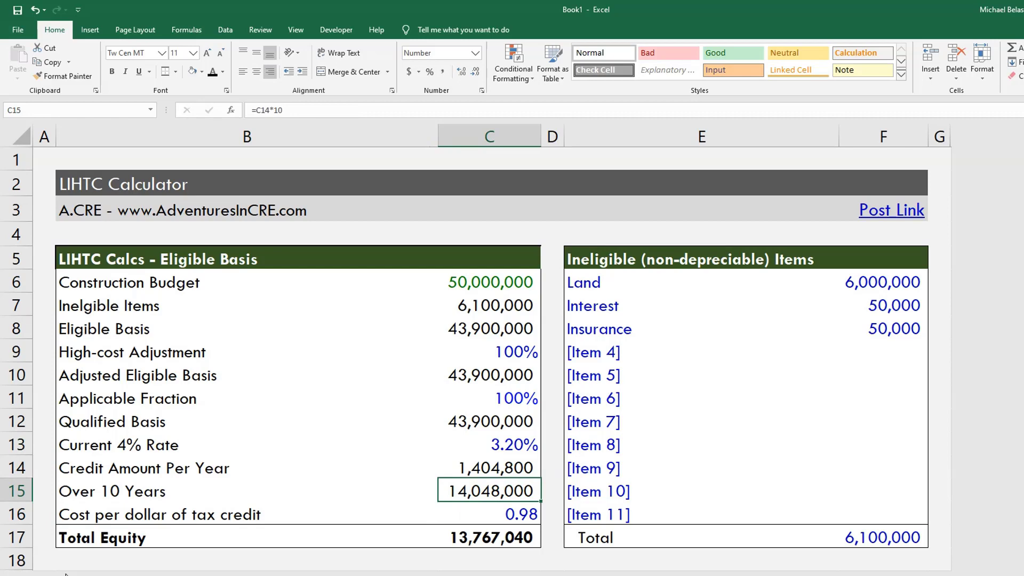
{"action": "key", "text": "Down"}
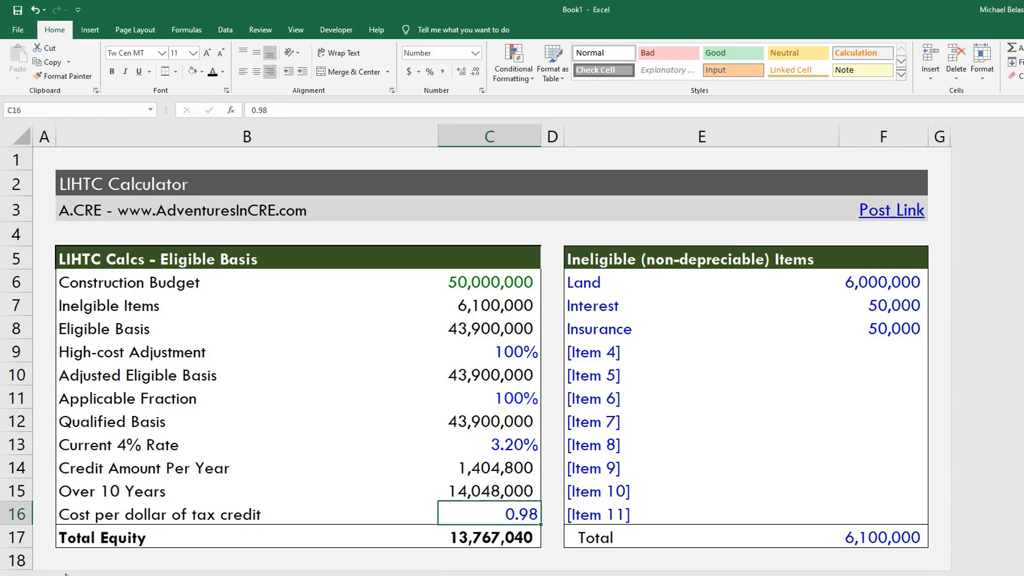
Extend the label in B16 to read "Cost per dollar of tax credit (Tax Credit Factor)"
{"action": "key", "text": "Left"}
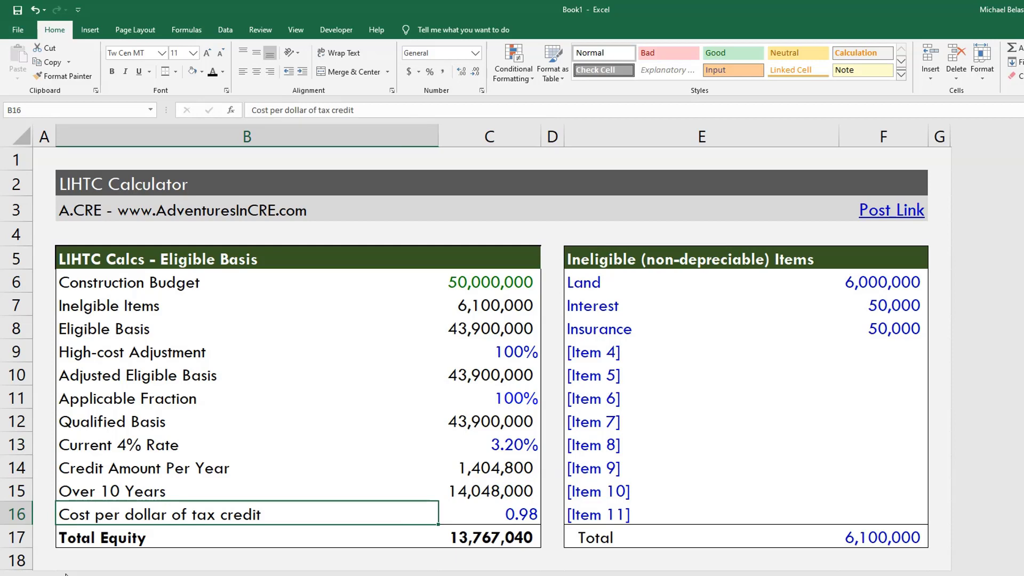
{"action": "key", "text": "F2"}
{"action": "type", "text": "(Tax"}
{"action": "type", "text": " Cre"}
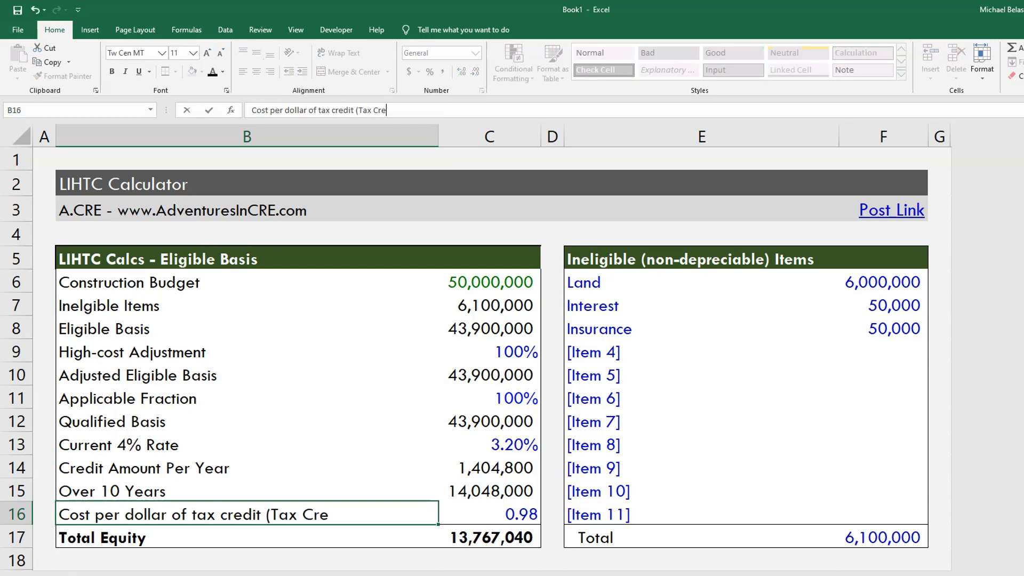
{"action": "type", "text": "dit Factor)"}
{"action": "key", "text": "Return"}
Review the tax credit factor and ten-year credit amount, and inspect the Total Equity formula in C17 that combines them
{"action": "key", "text": "Up"}
{"action": "key", "text": "Right"}
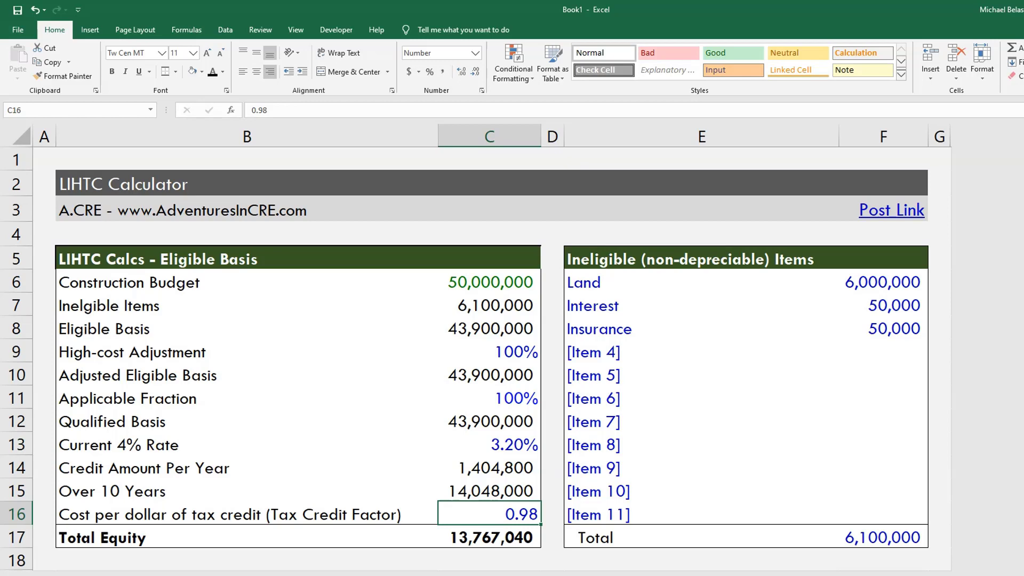
{"action": "left_click", "coordinate": [489, 491]}
{"action": "left_click", "coordinate": [490, 467]}
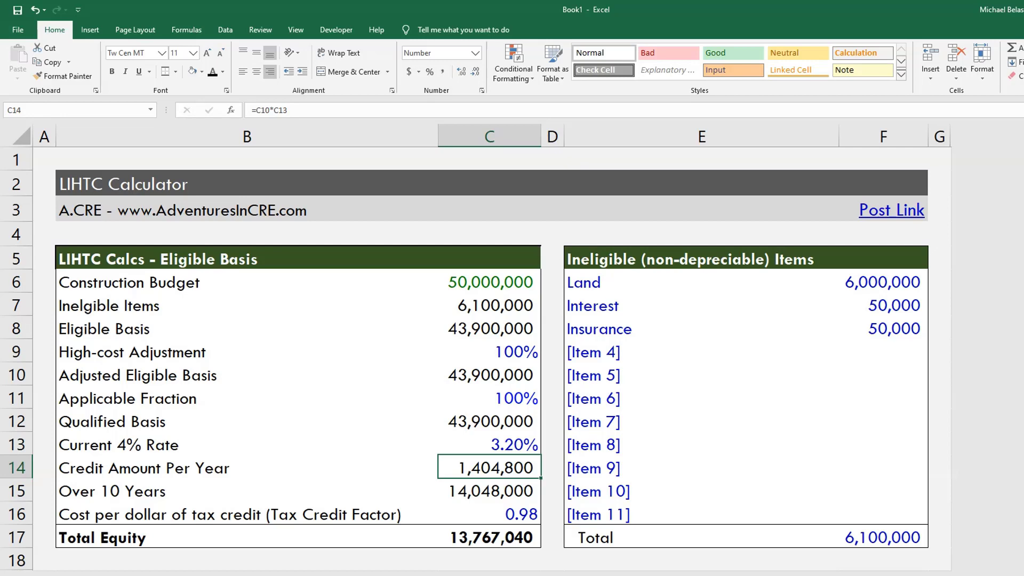
{"action": "key", "text": "Down"}
{"action": "key", "text": "Down"}
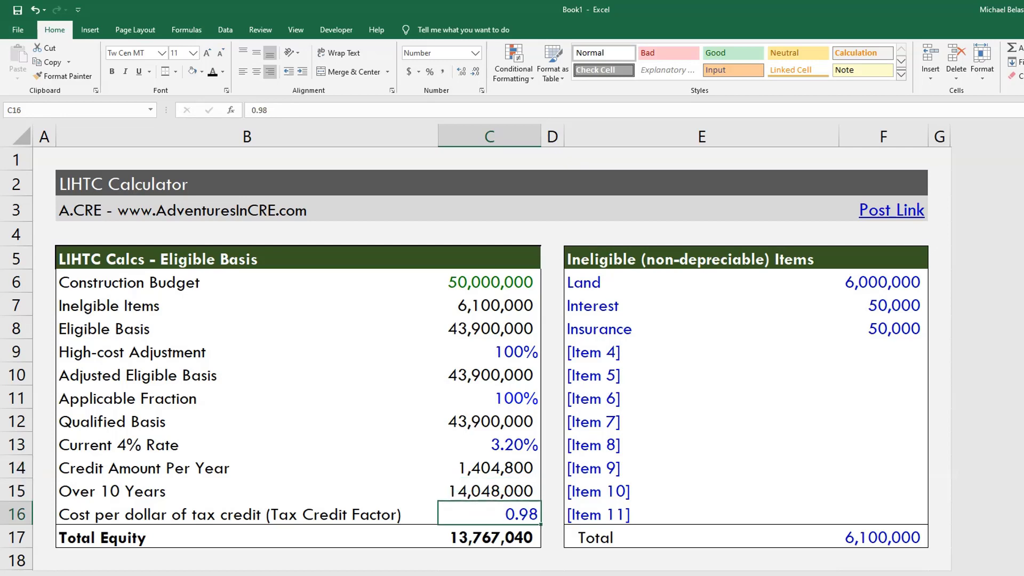
{"action": "key", "text": "Up"}
{"action": "key", "text": "Down"}
{"action": "key", "text": "Down"}
{"action": "key", "text": "F2"}
{"action": "key", "text": "Escape"}
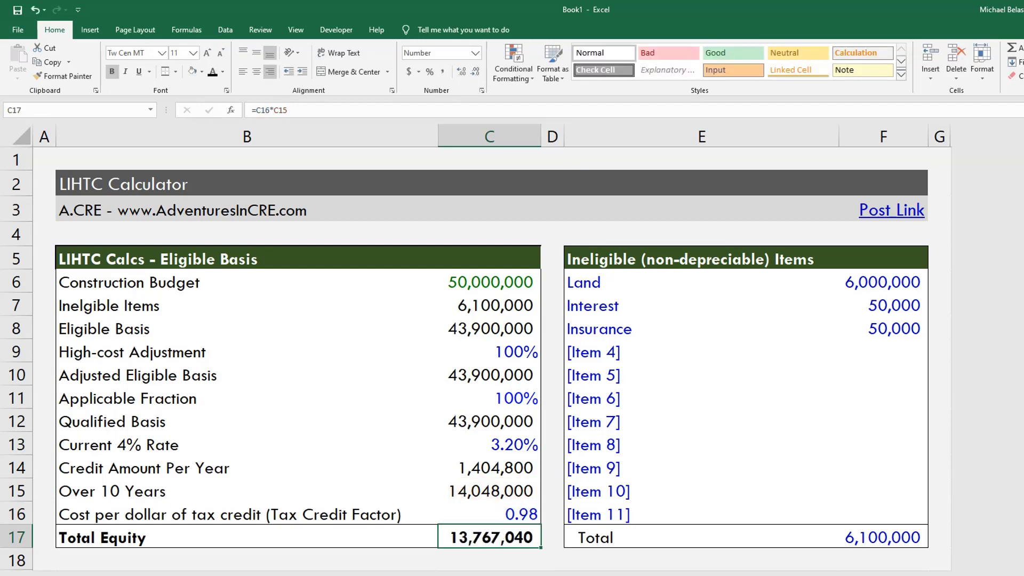